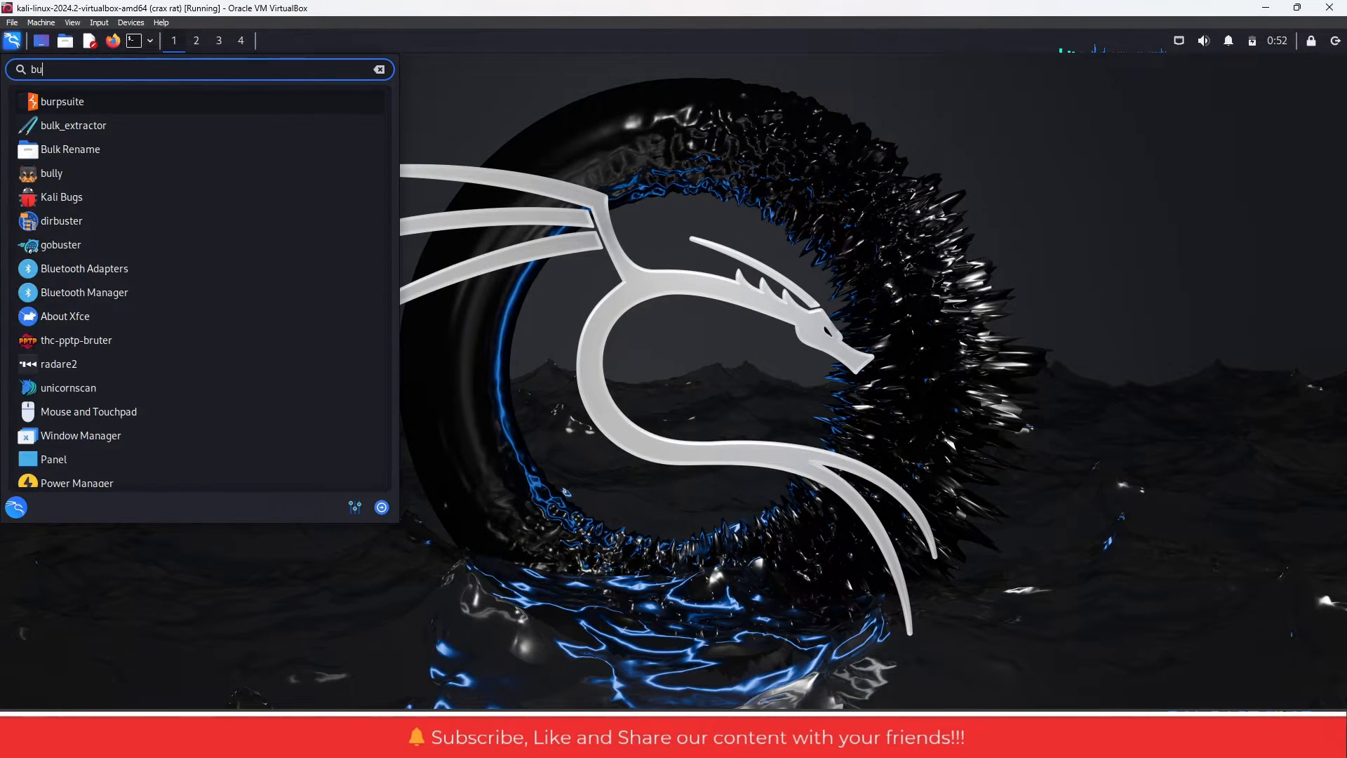
- Launch Burp Suite from the application search and start a project with the Burp defaults configuration
key(Return)
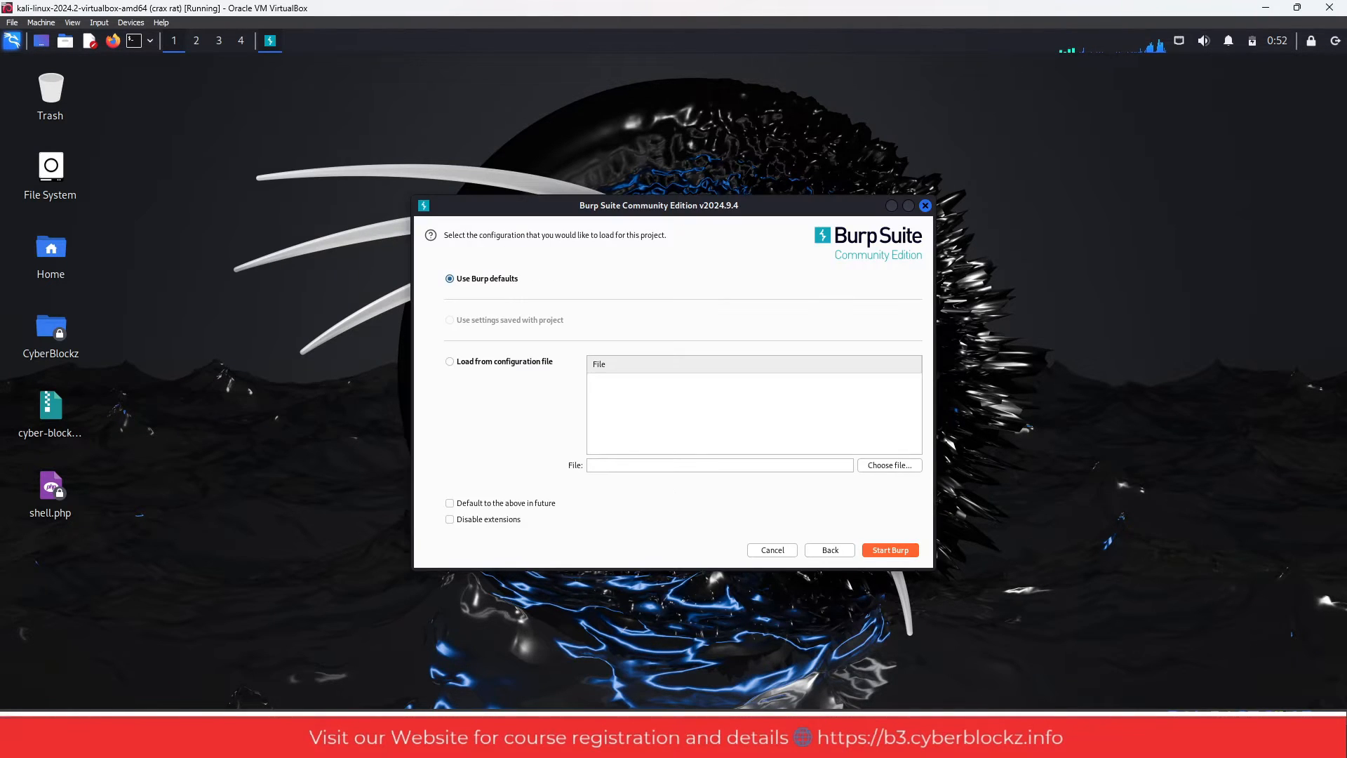
key(Return)
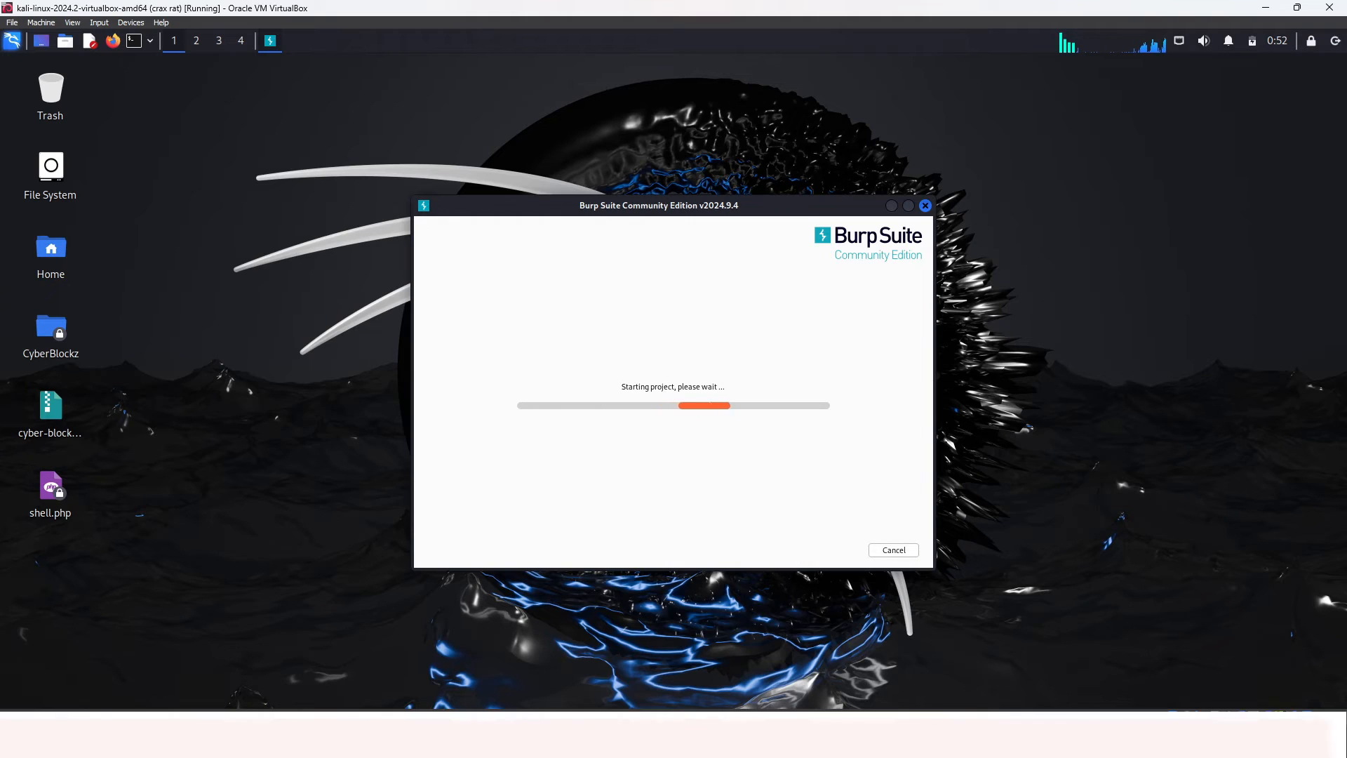
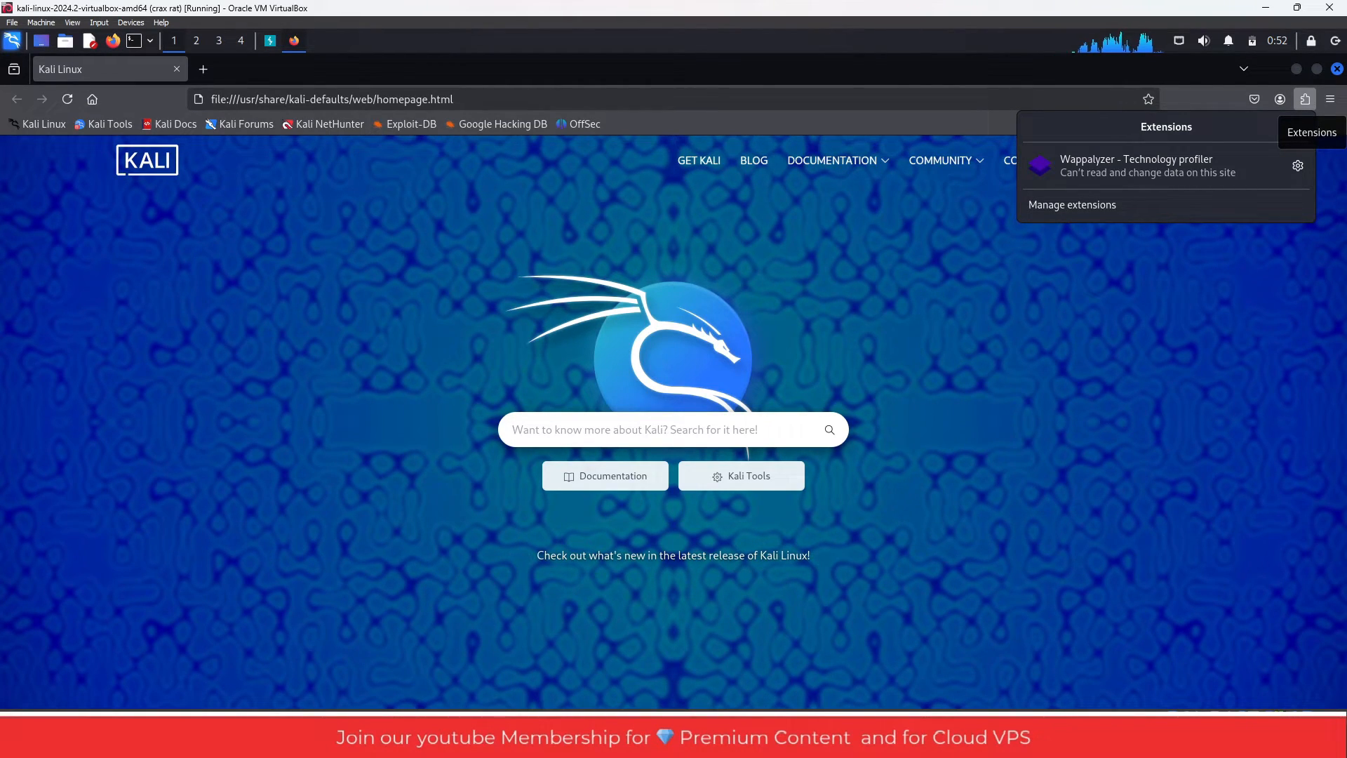
- Search the web for "foxy proxy firefox" and open the FoxyProxy Standard add-on page
key(ctrl+l)
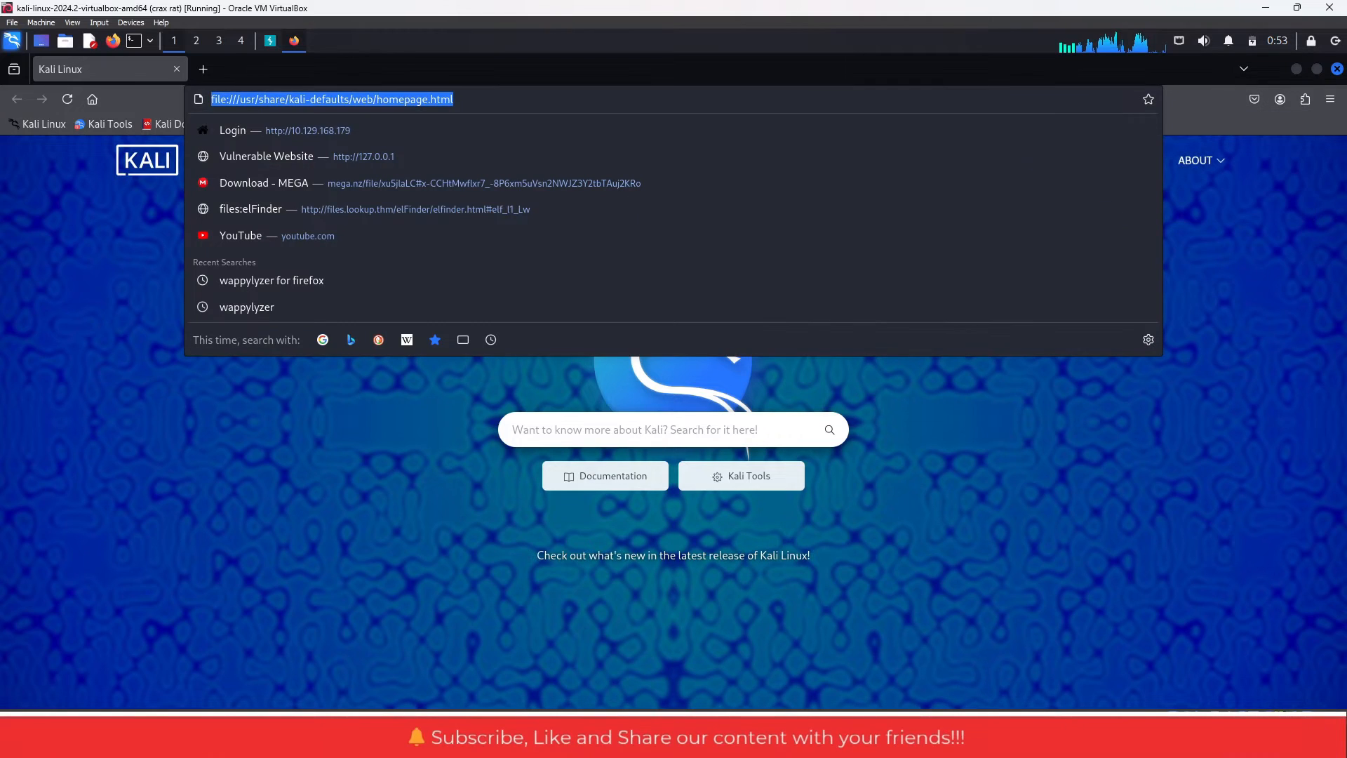
text(fo)
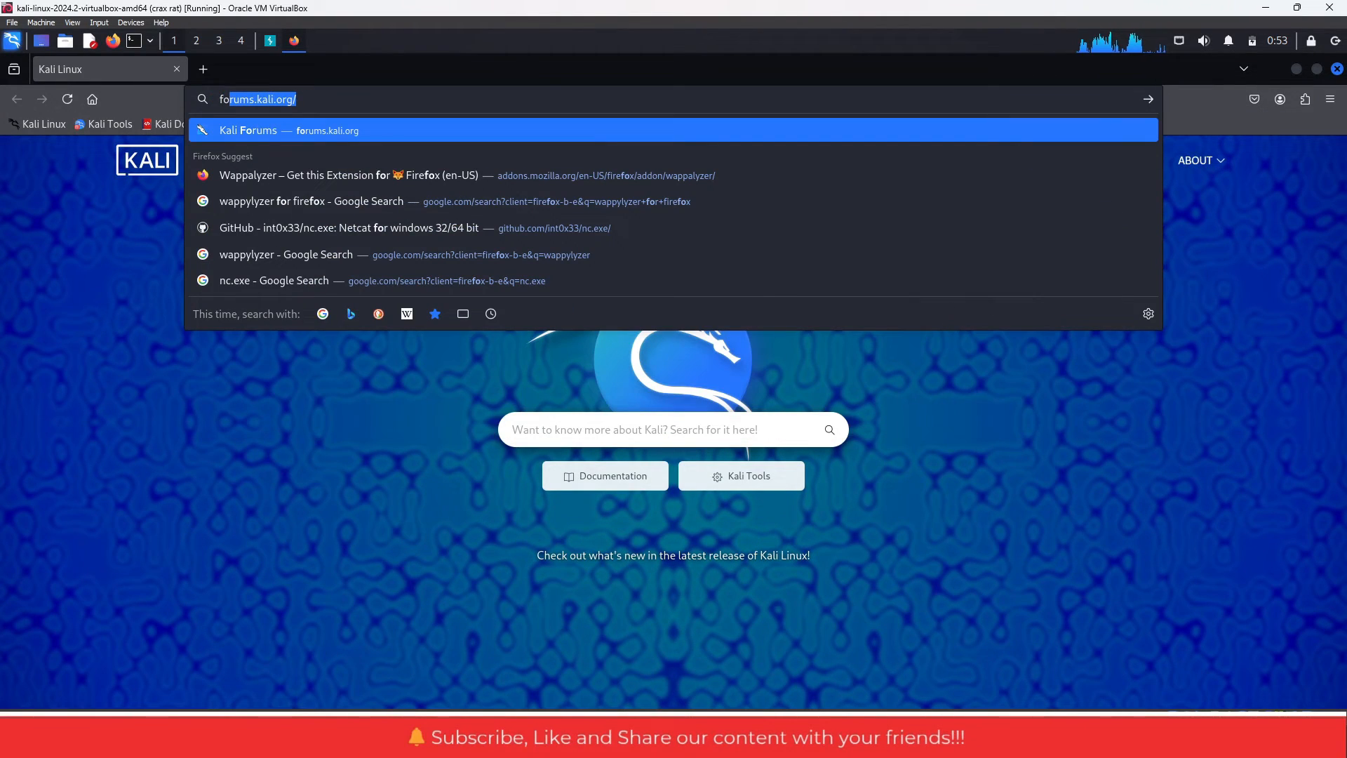
text(xy proxy firefox)
key(Return)
click(348, 343)
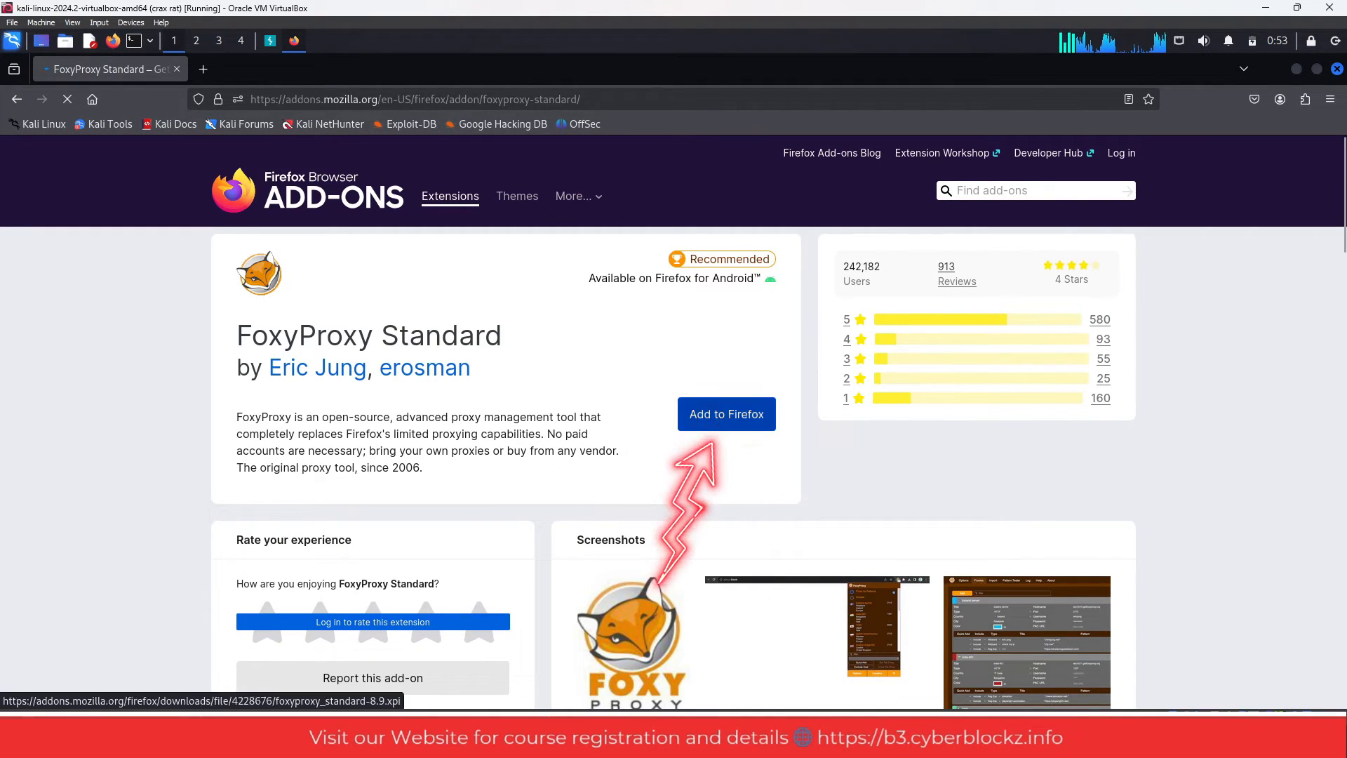
- Add the FoxyProxy extension to Firefox and allow it to run in Private Windows
click(726, 414)
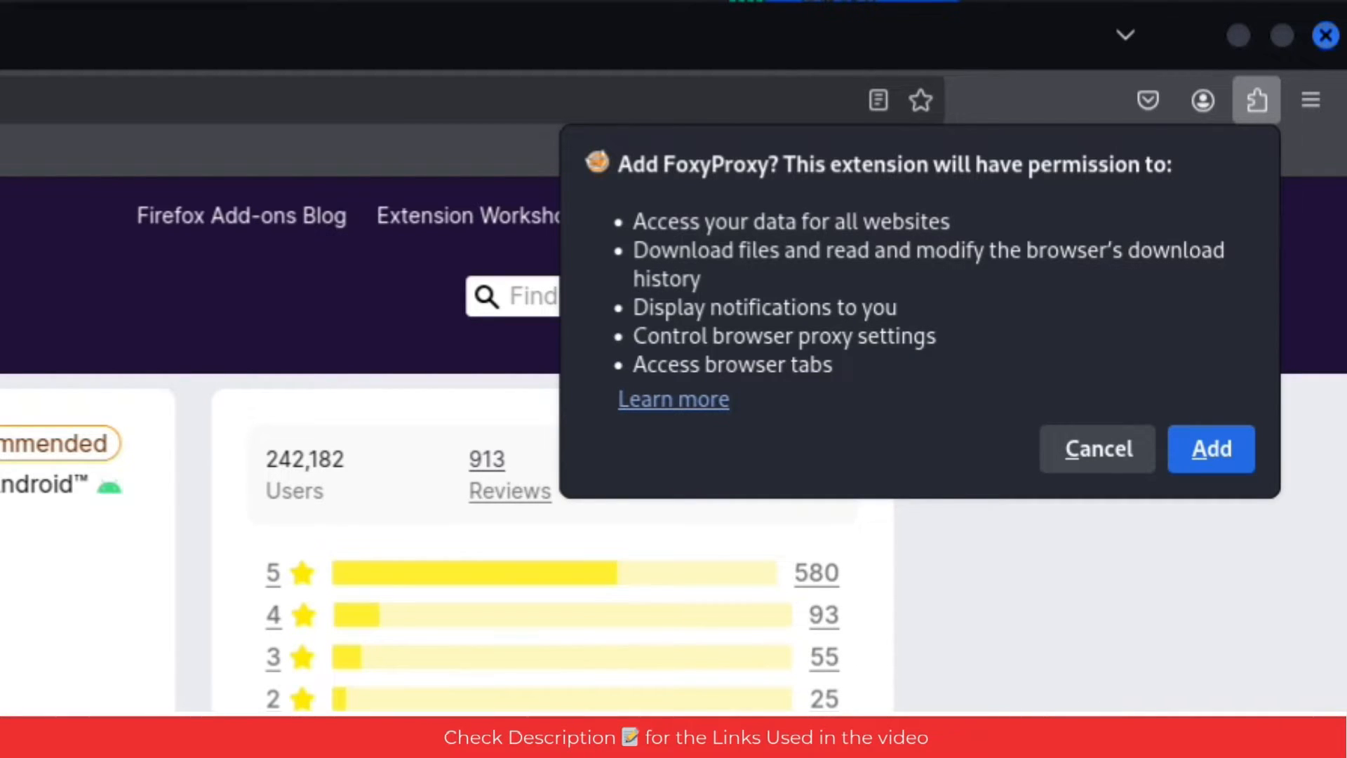
click(1210, 449)
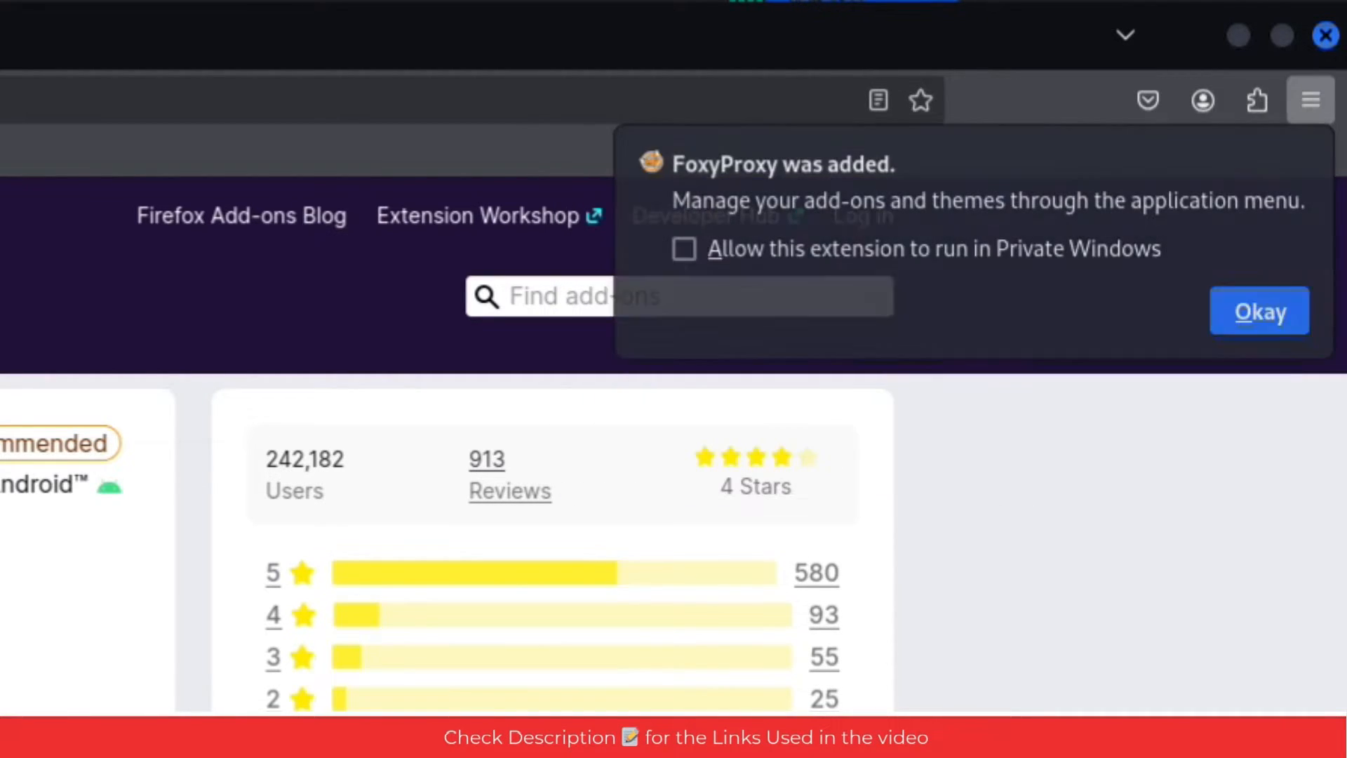
click(684, 249)
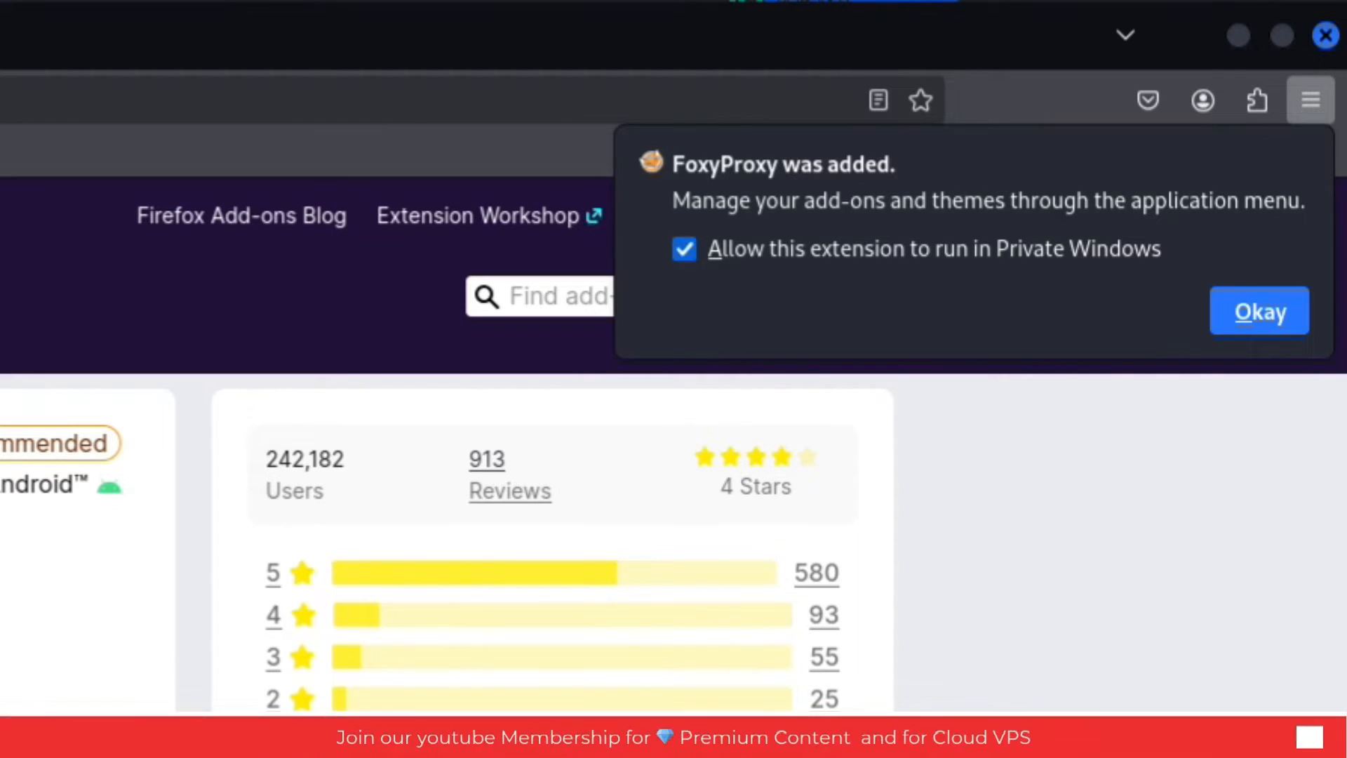
click(1259, 311)
- Pin the FoxyProxy extension to the Firefox toolbar
click(1256, 100)
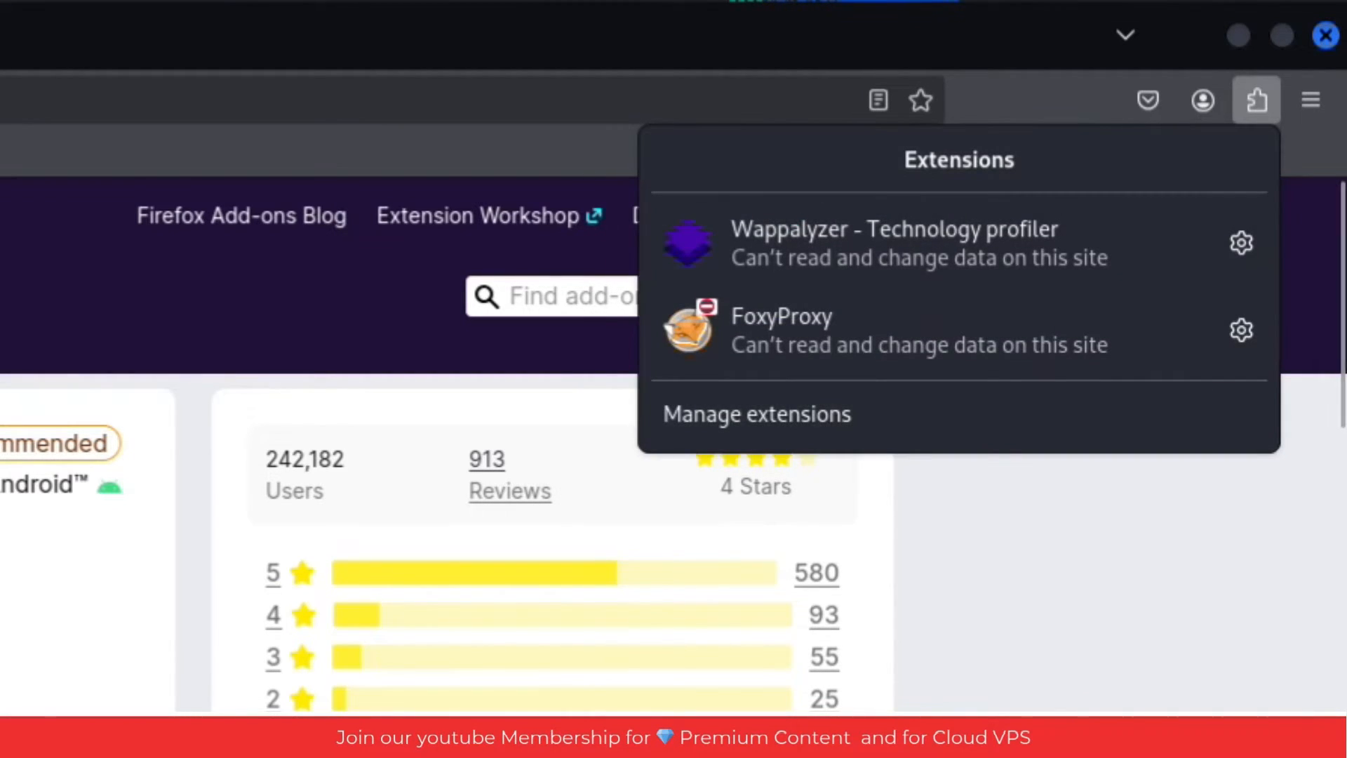
click(1241, 330)
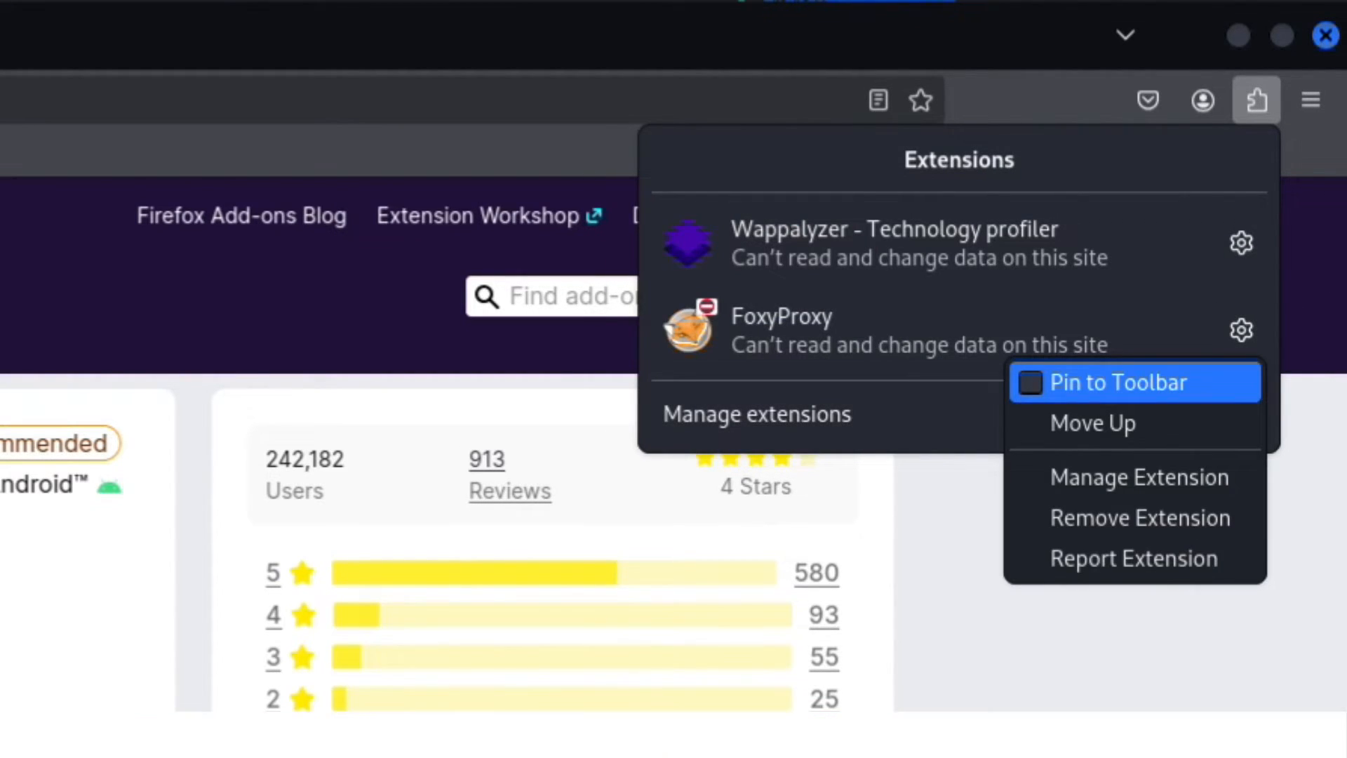
click(1119, 382)
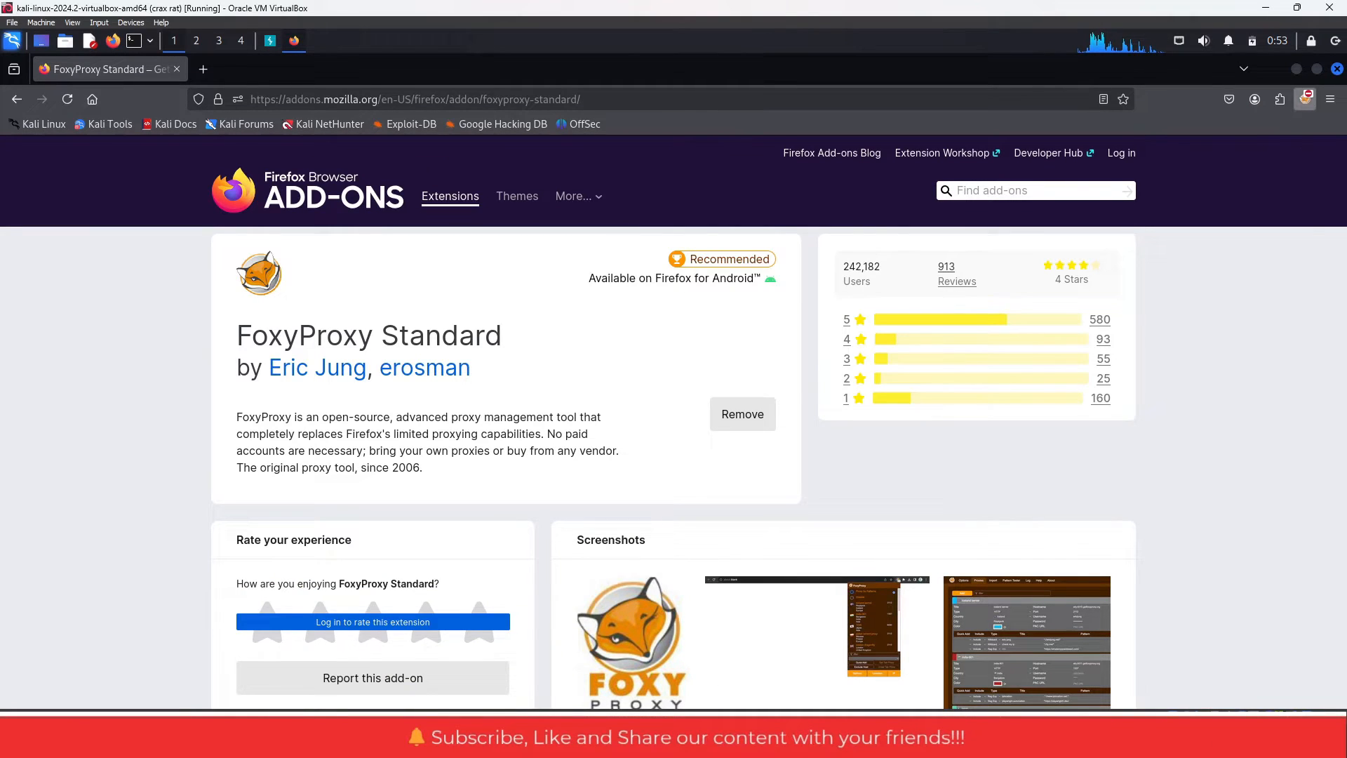
- Add a new proxy entry in the FoxyProxy options and title it burp
click(1305, 99)
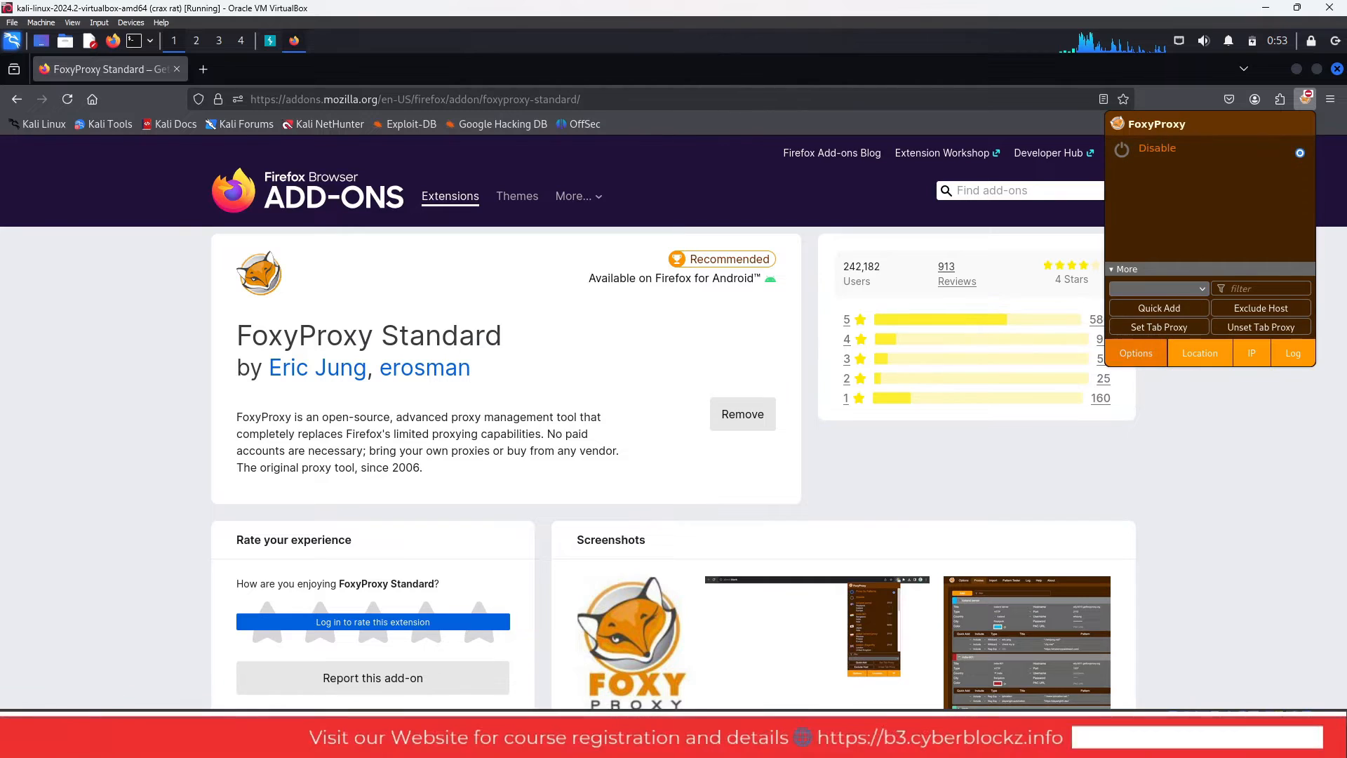
click(1136, 352)
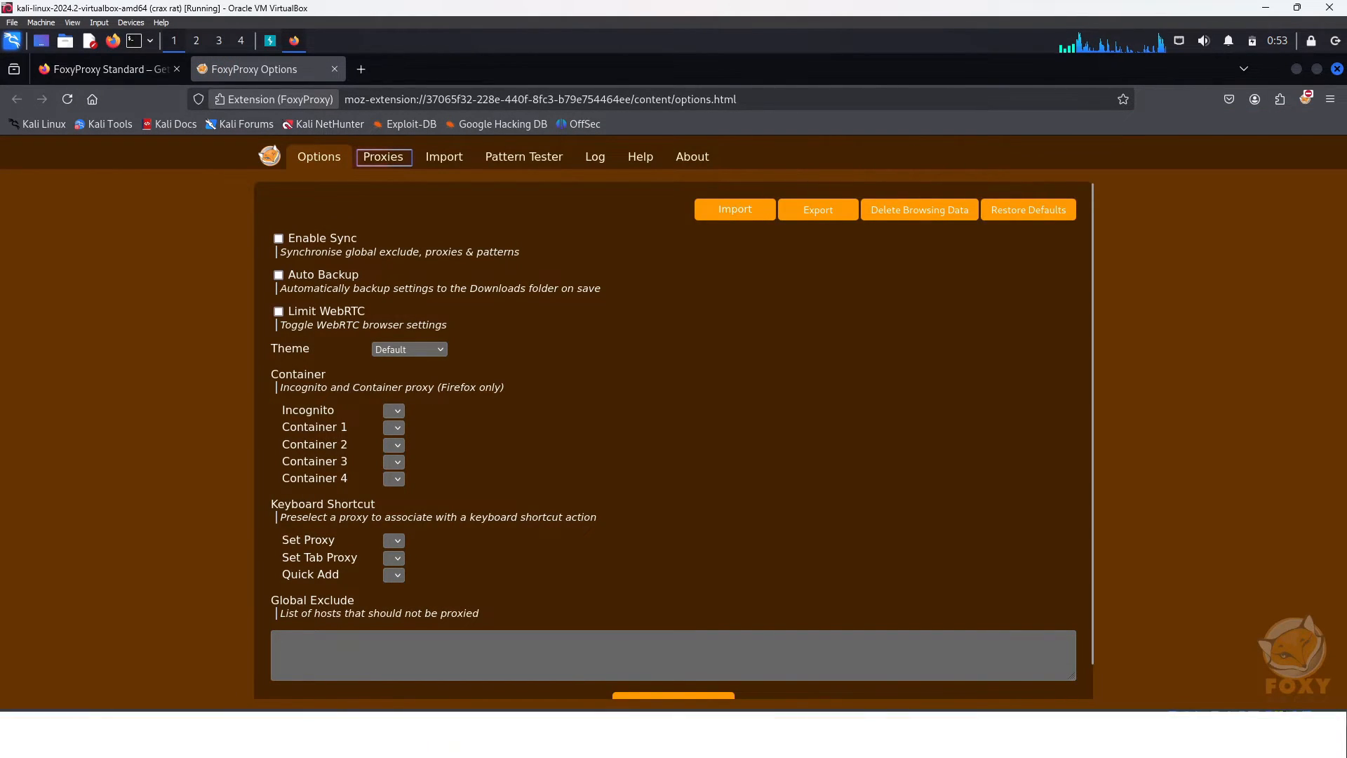
click(383, 156)
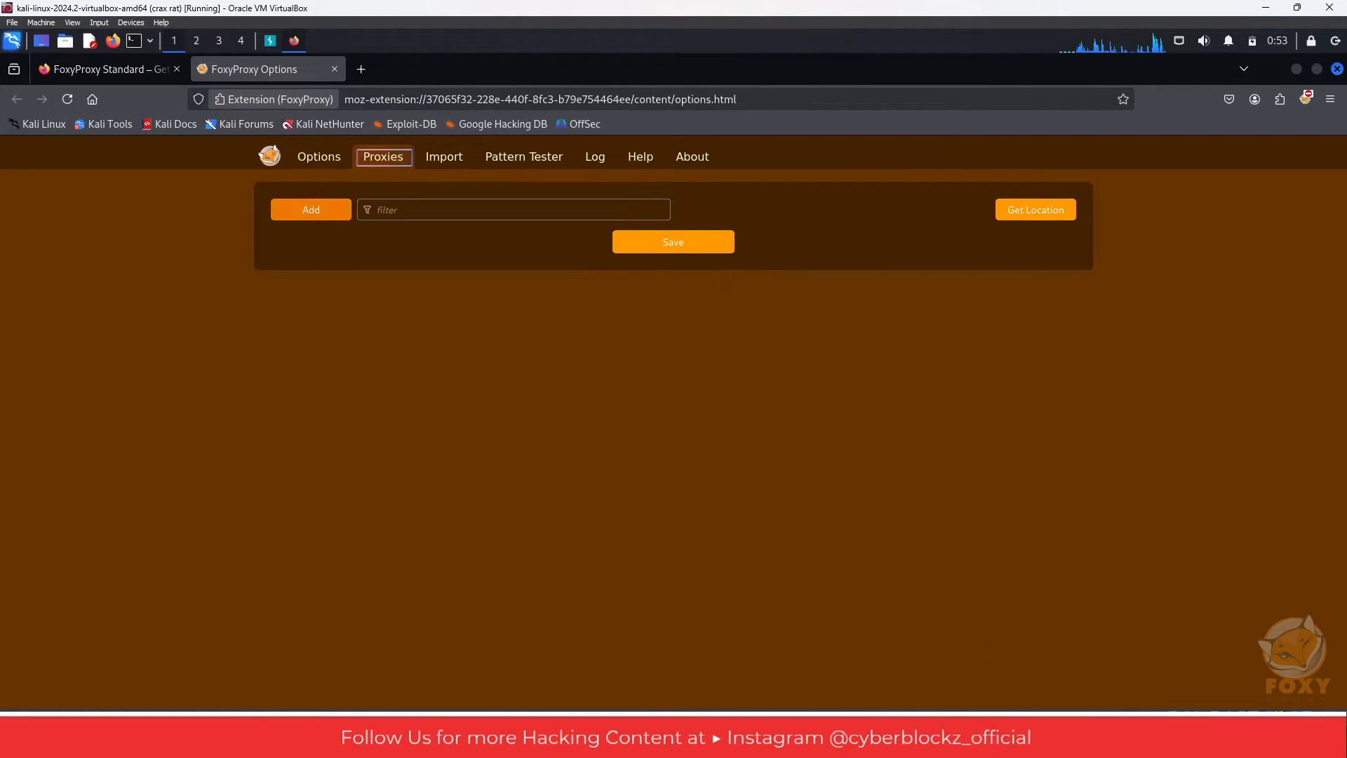
click(310, 209)
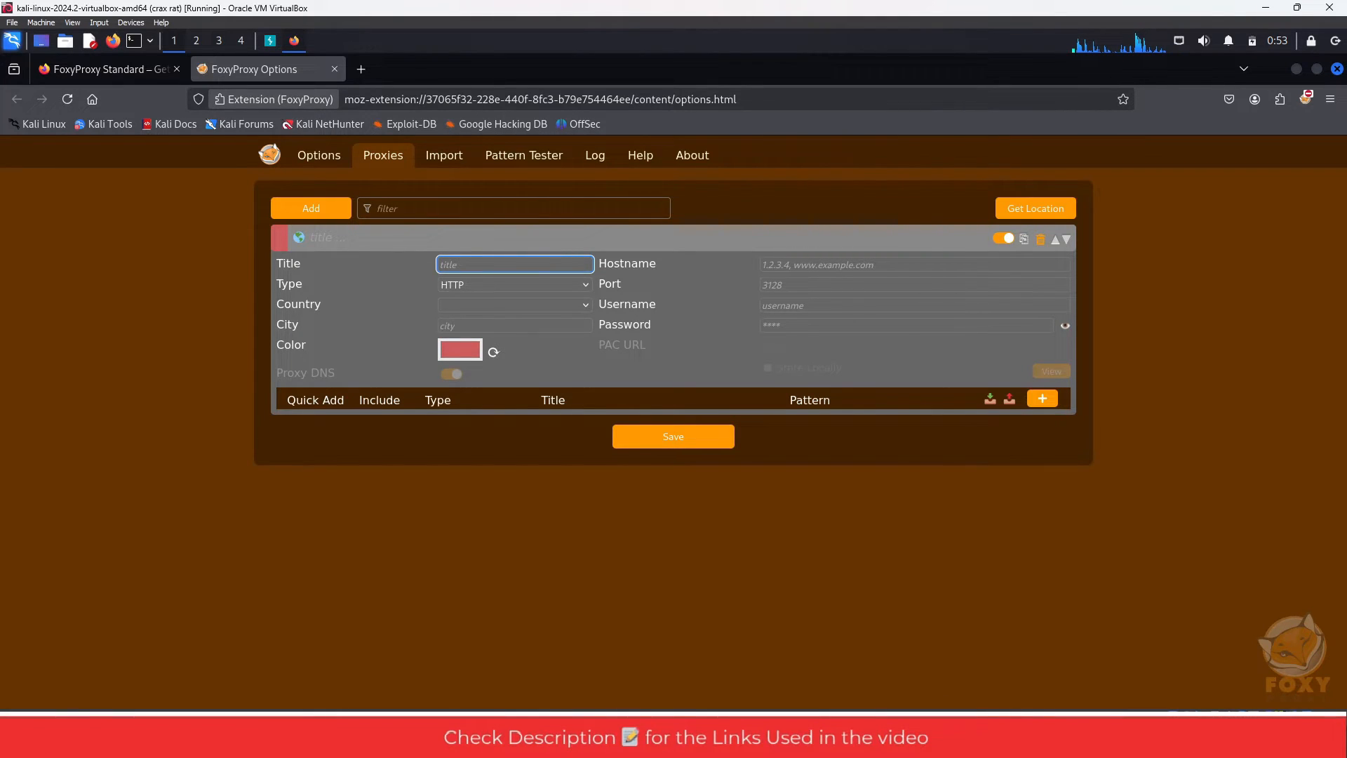
text(burp)
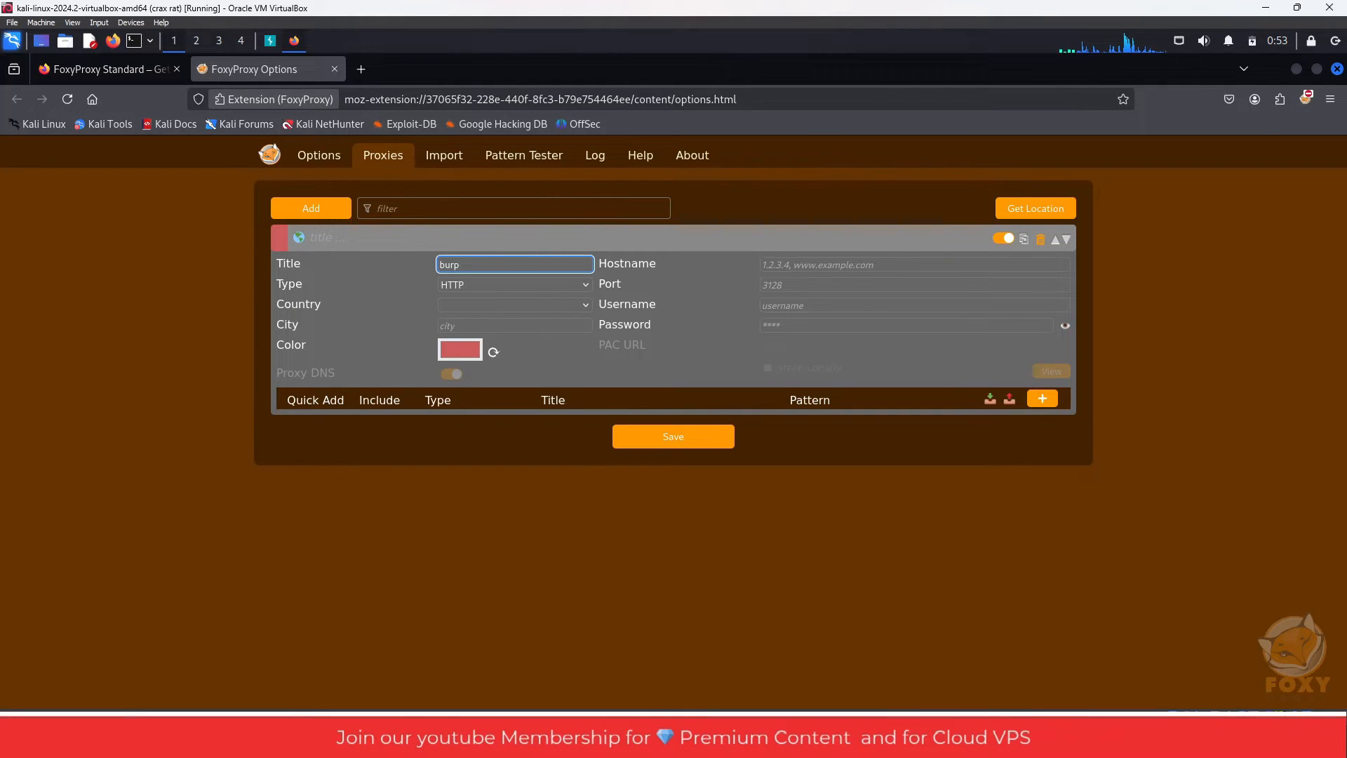
- Set the burp proxy's hostname to 127.0.0.1 and its port to 8080
click(817, 265)
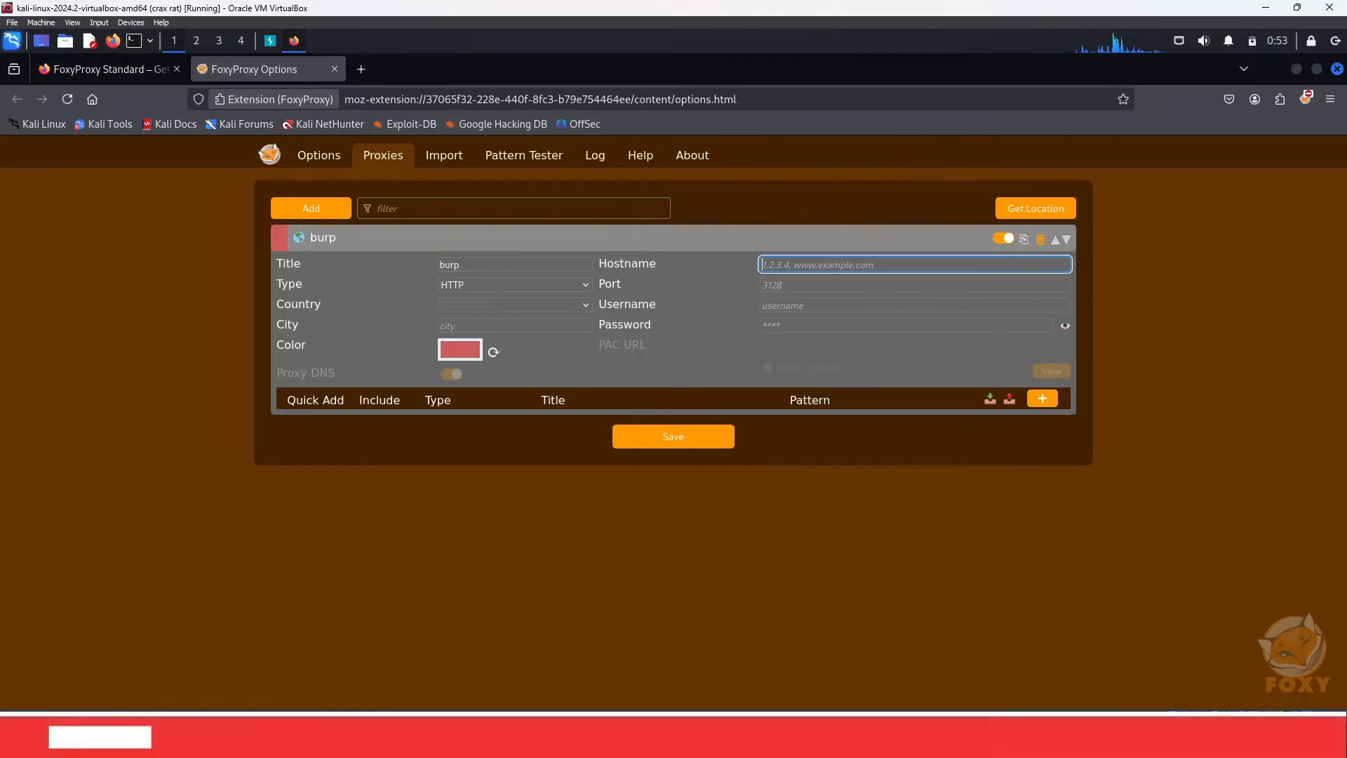
key(Num_Lock)
text(127.0.0)
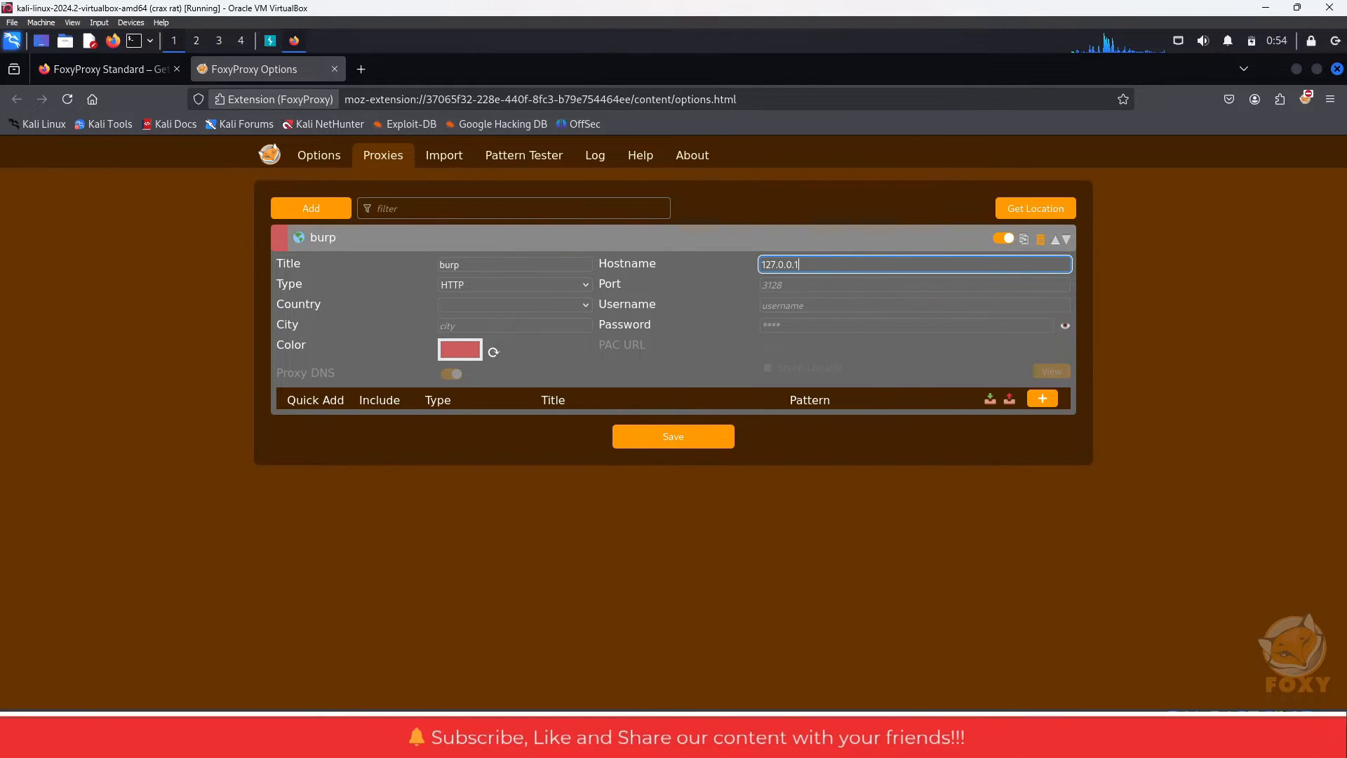
text(.1)
key(Tab)
text(808)
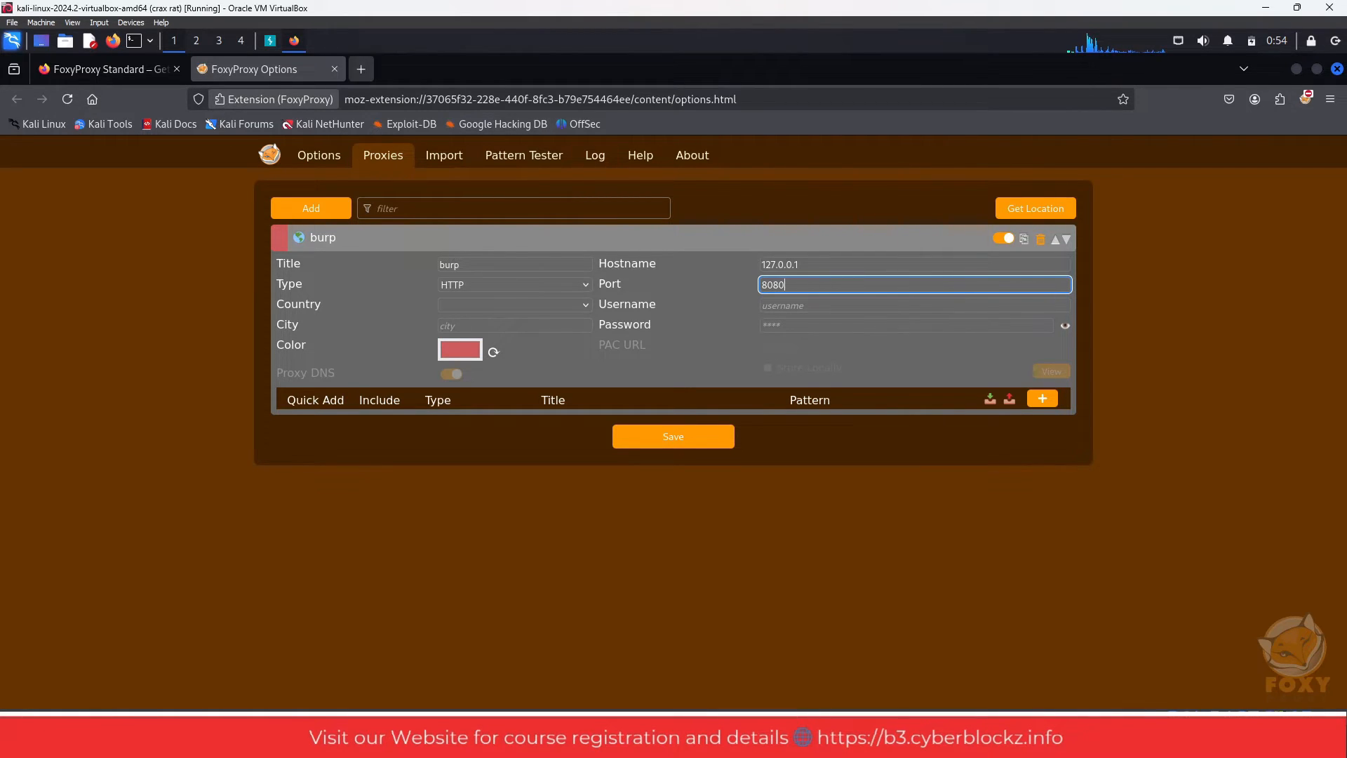
- Switch to Burp Suite, check the proxy listener's interface address and port in the proxy settings, and return to Firefox
key(alt+Tab)
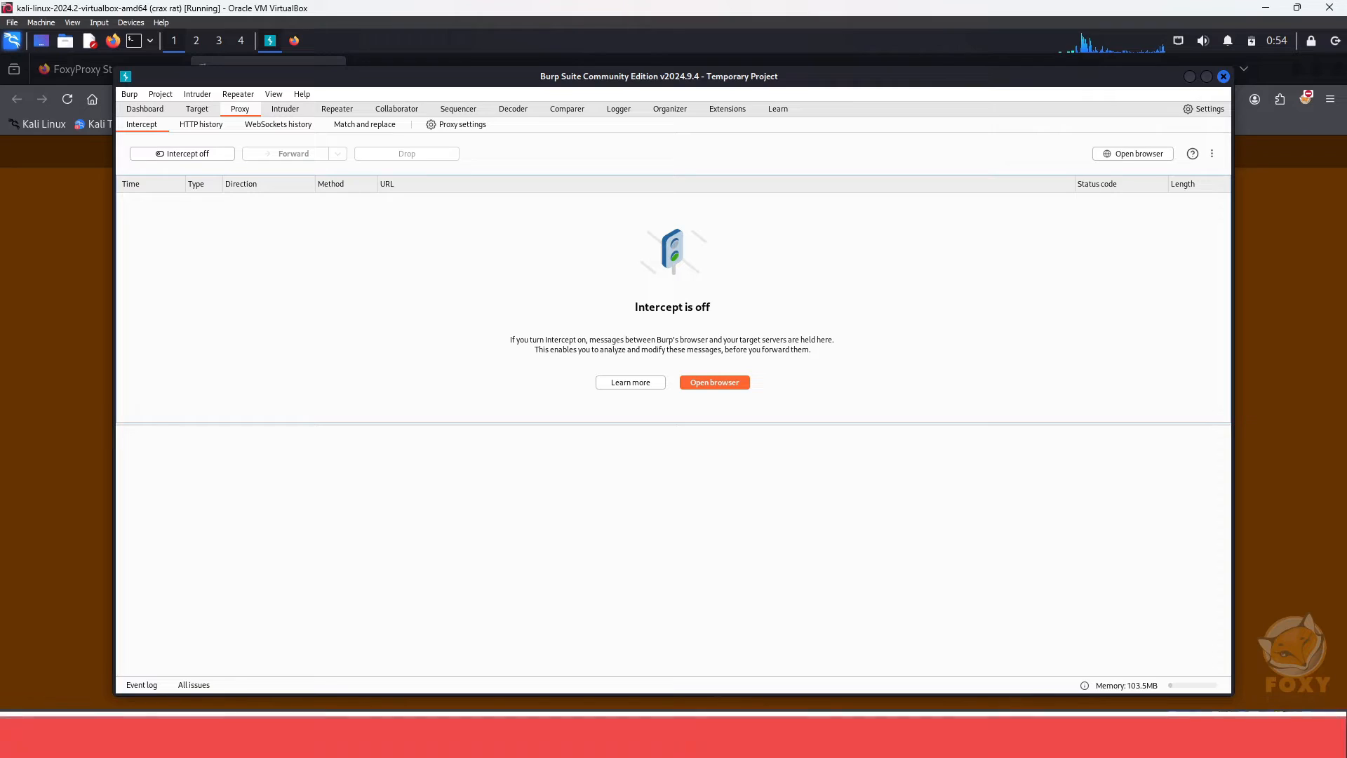
click(456, 125)
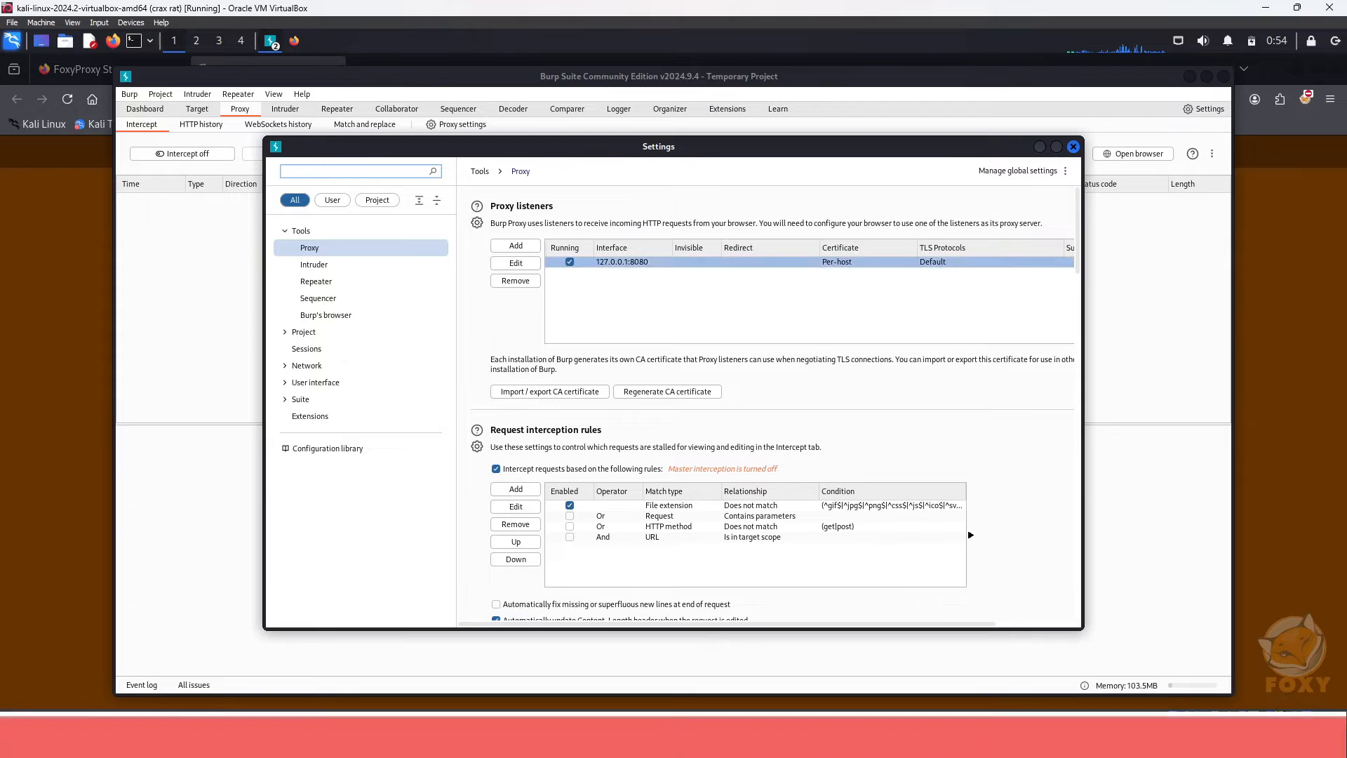
key(Escape)
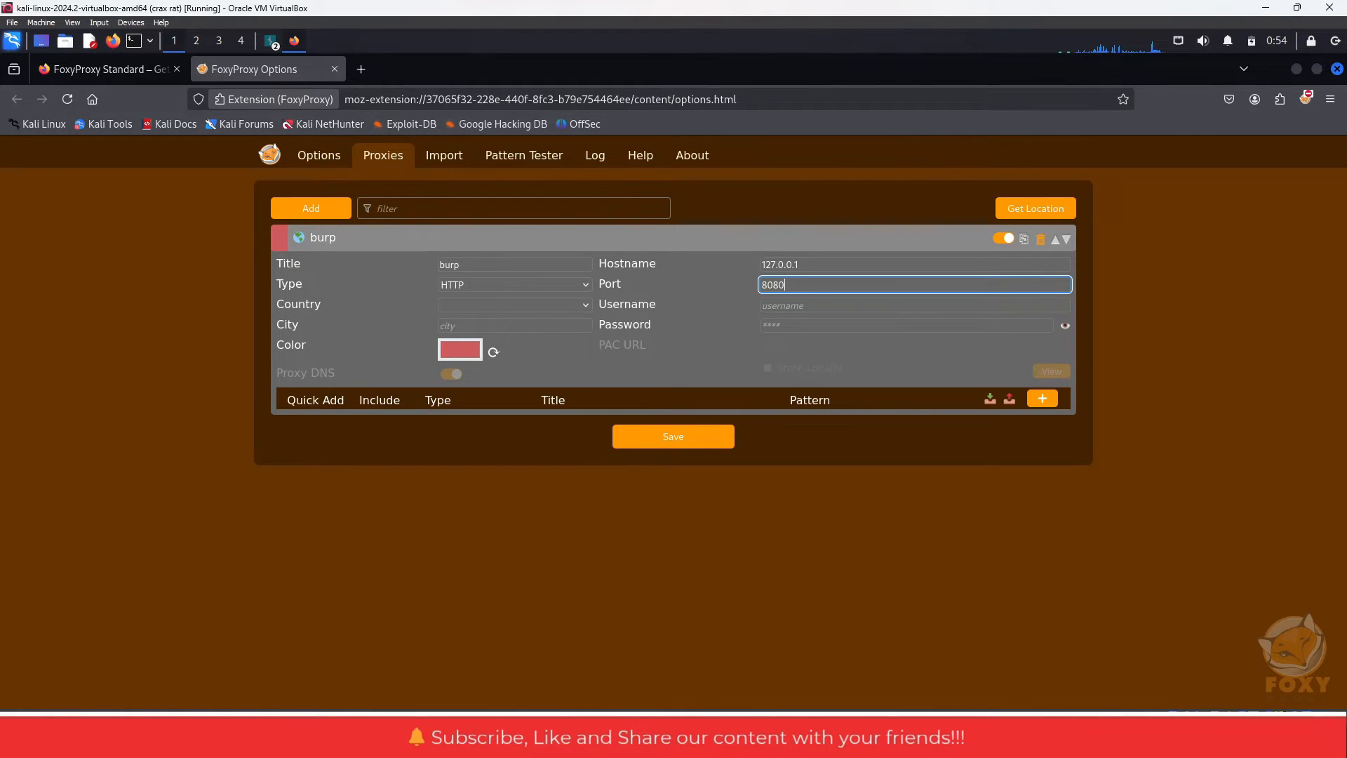
- Save the burp proxy and activate it in FoxyProxy, dismissing Burp Suite's open Settings window on the way
click(673, 436)
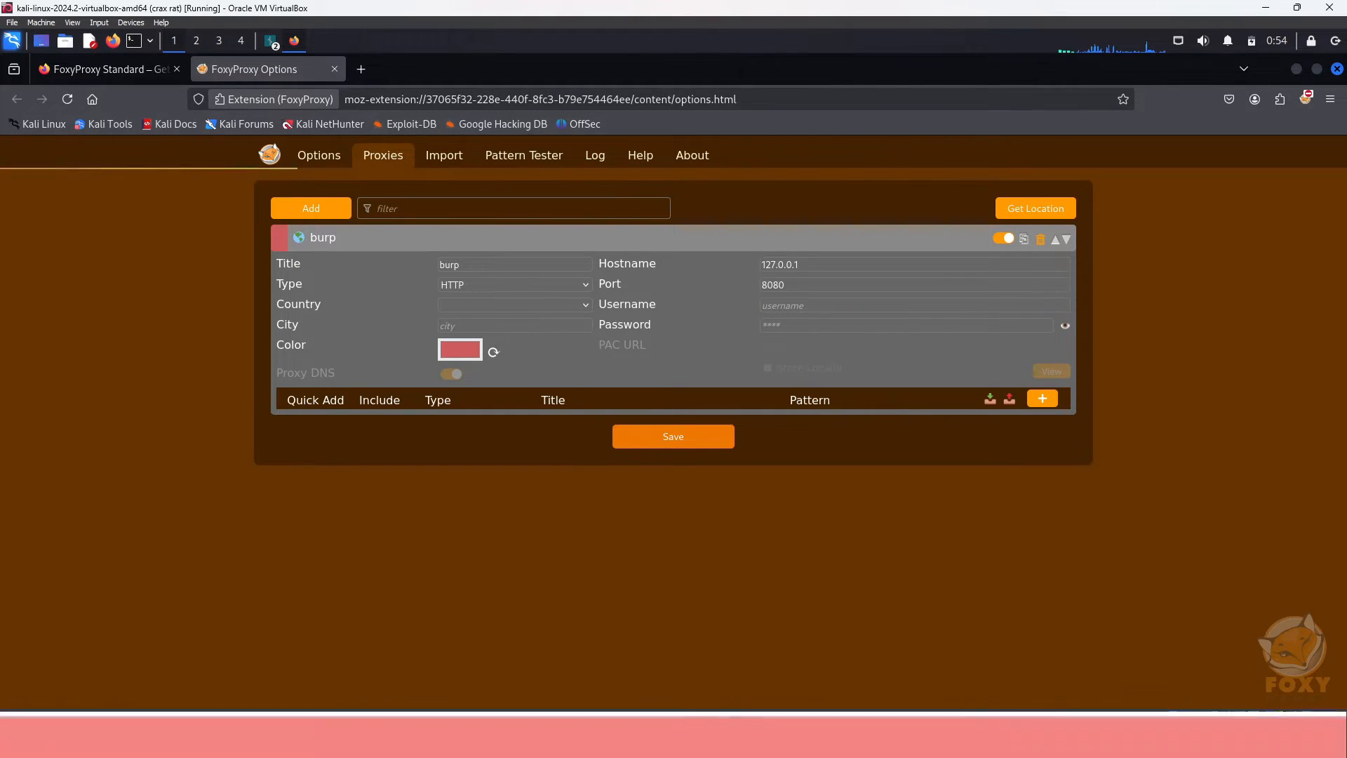
click(1305, 99)
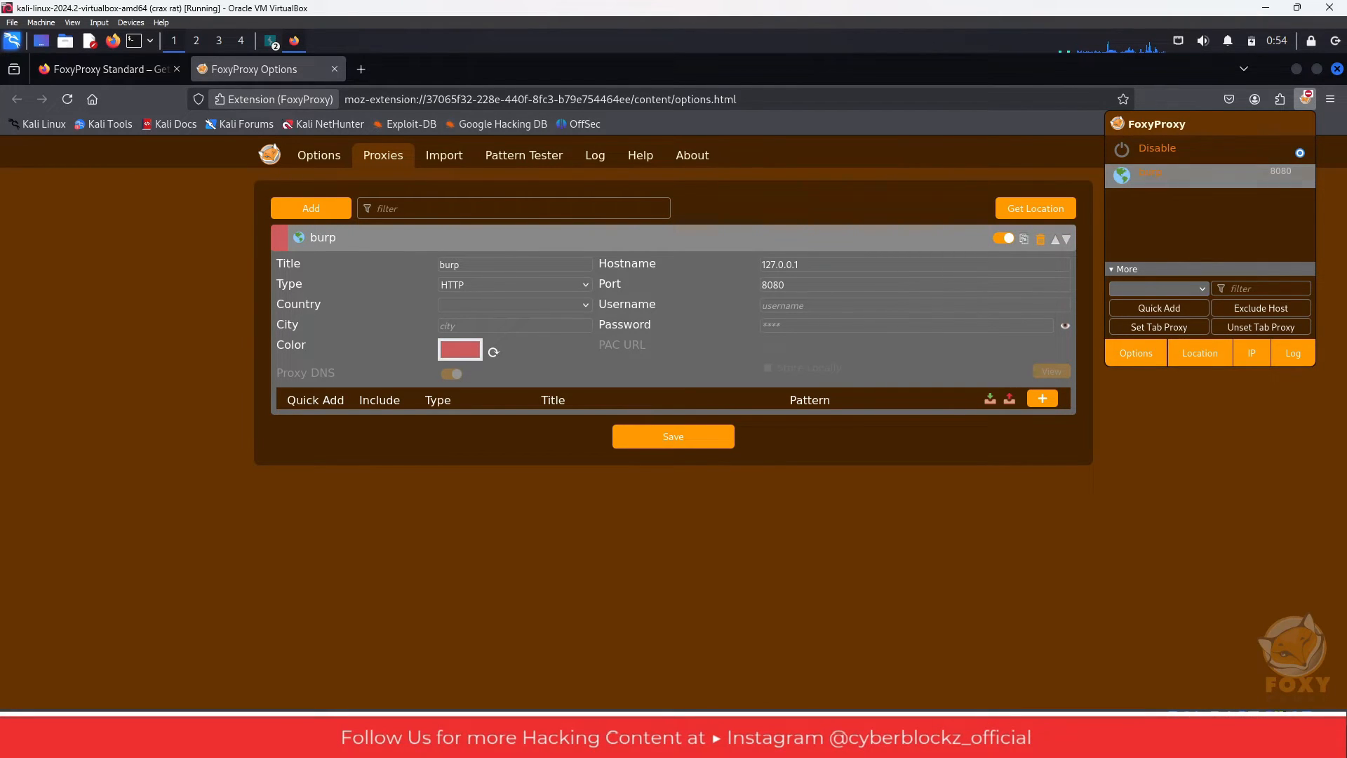
click(270, 40)
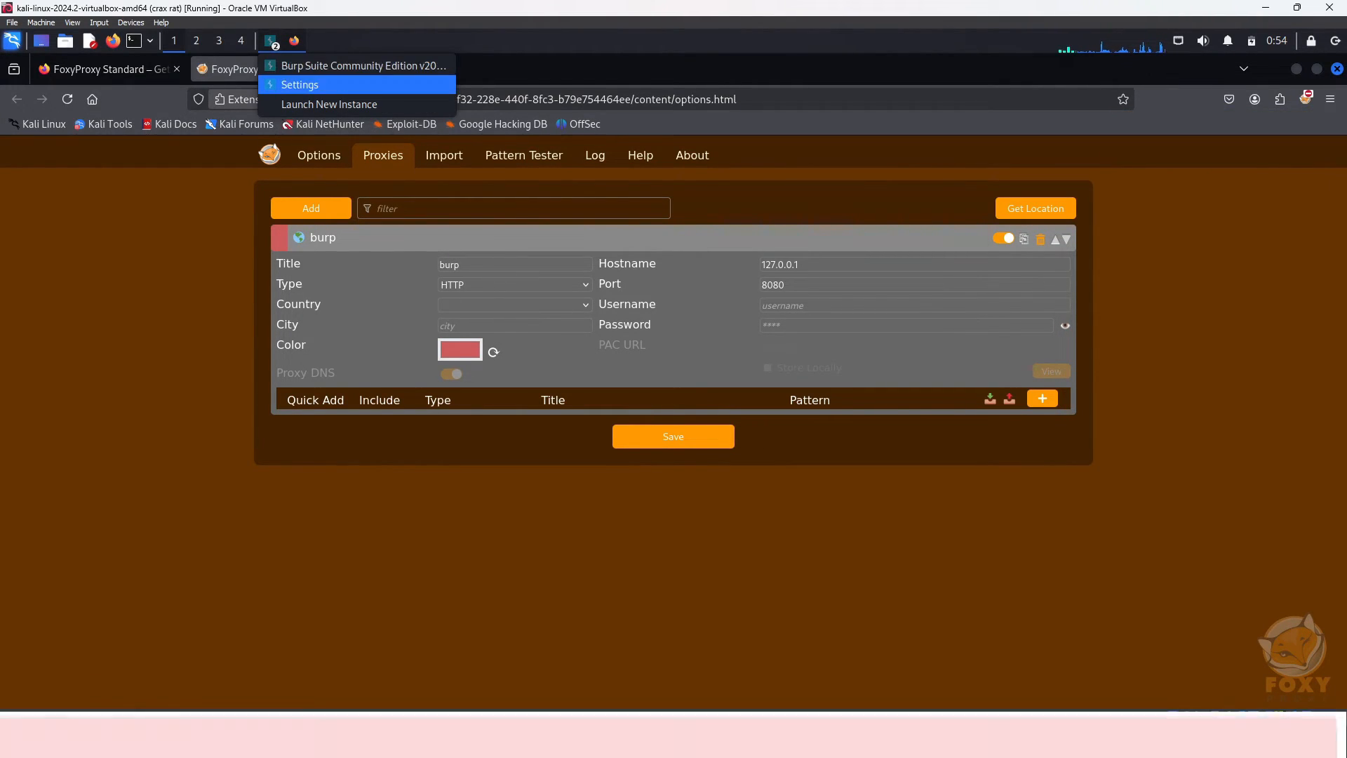
click(299, 84)
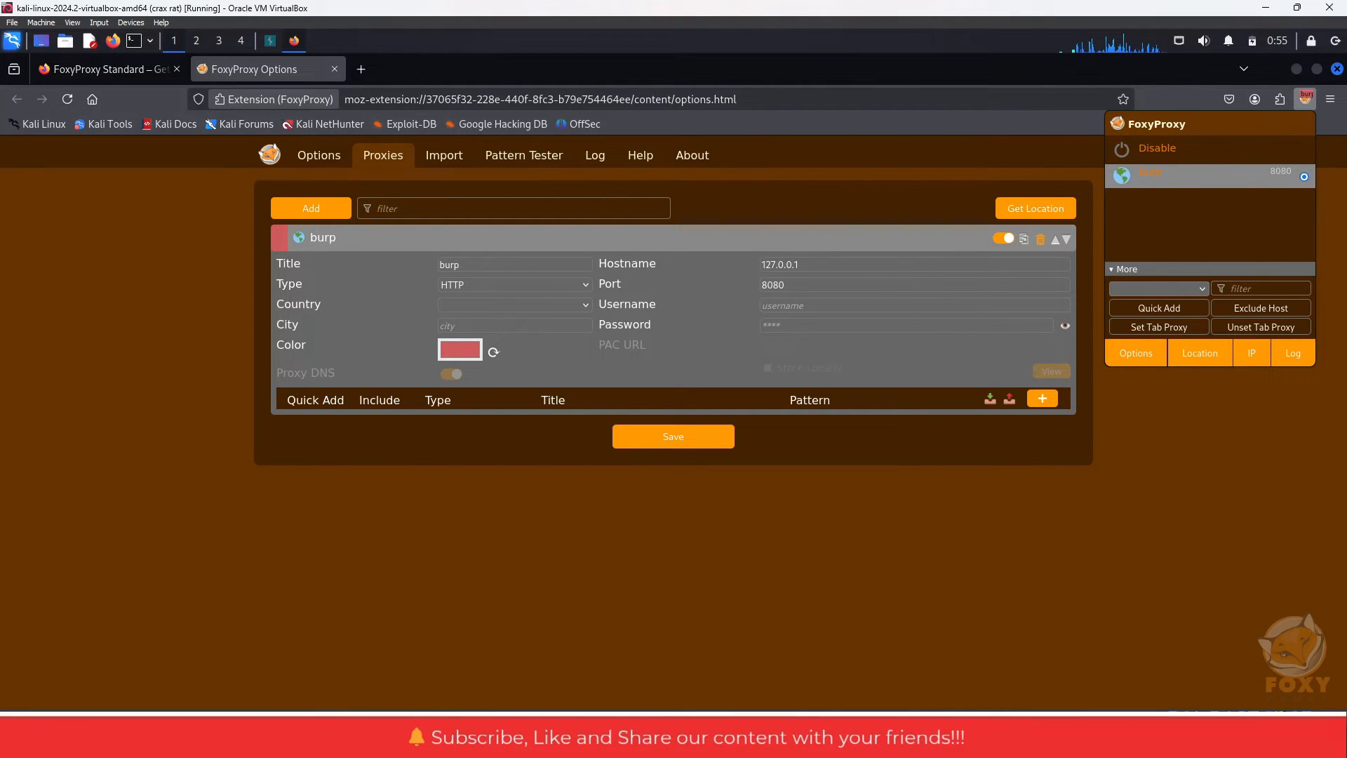
click(361, 69)
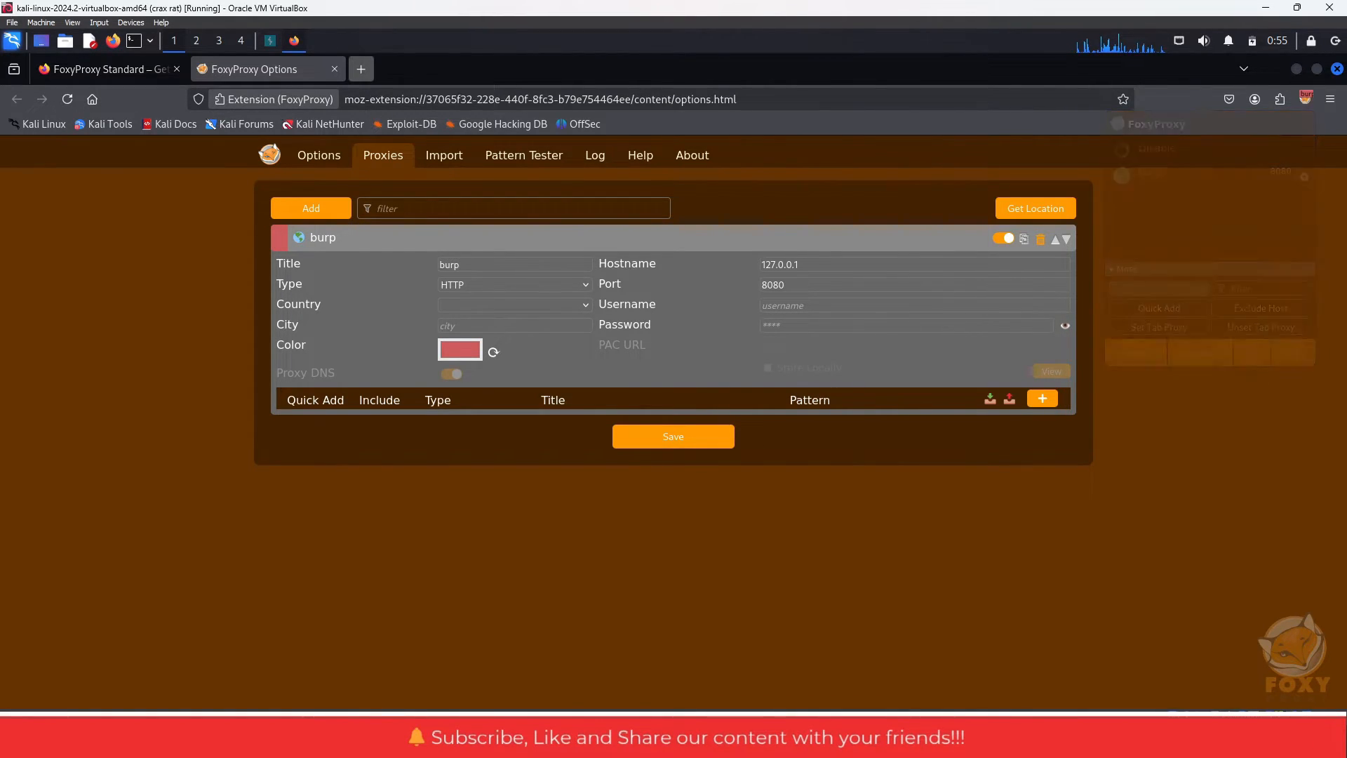
text(ht)
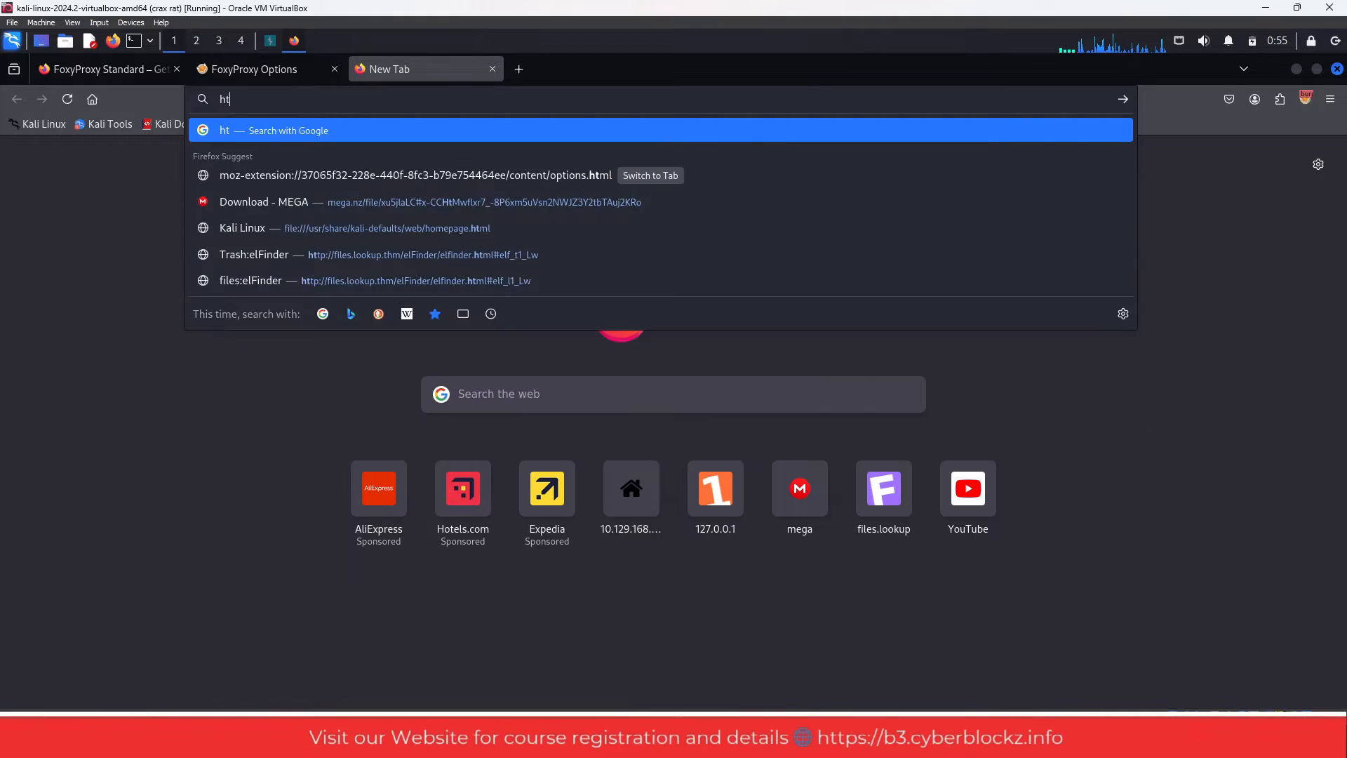
text(tps://)
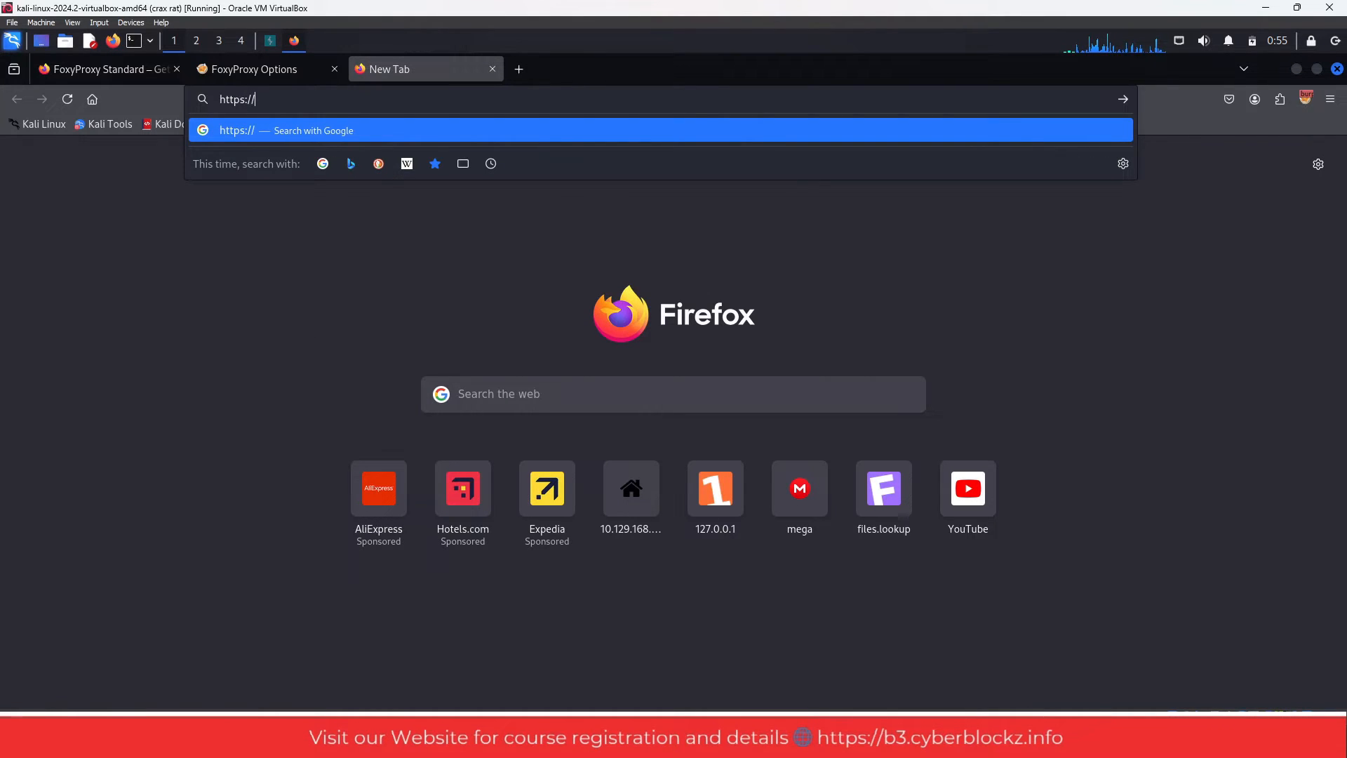
text(burpsuite)
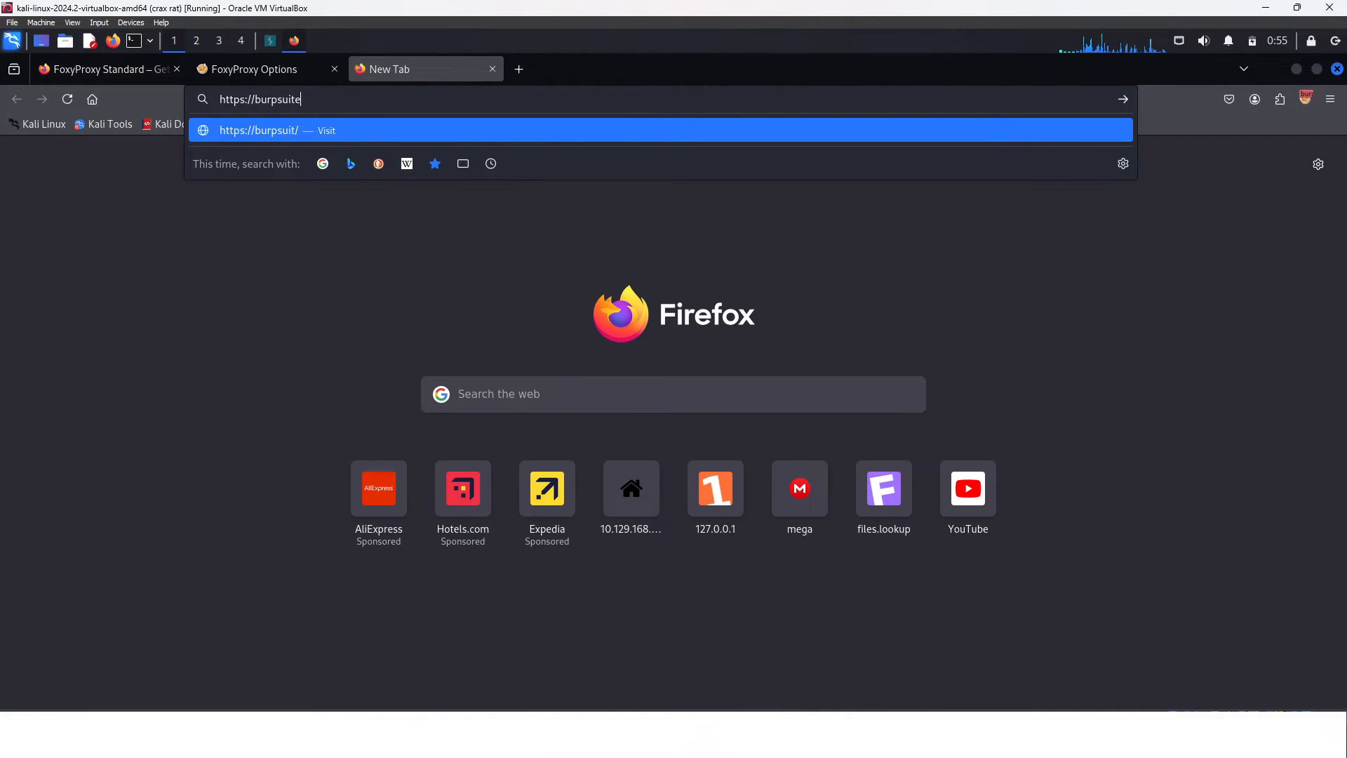
key(Return)
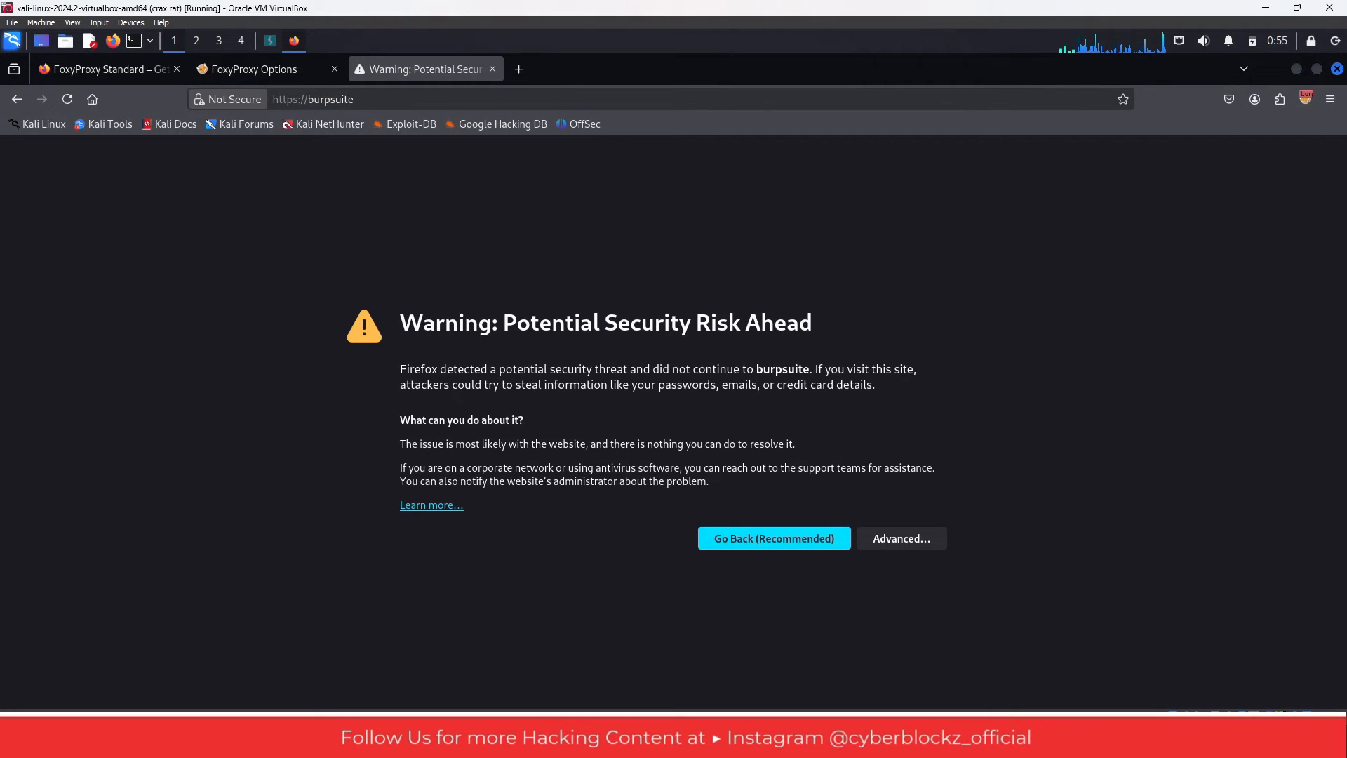
- Accept the security risk for the burpsuite site and download Burp's CA certificate, cacert.der
click(901, 538)
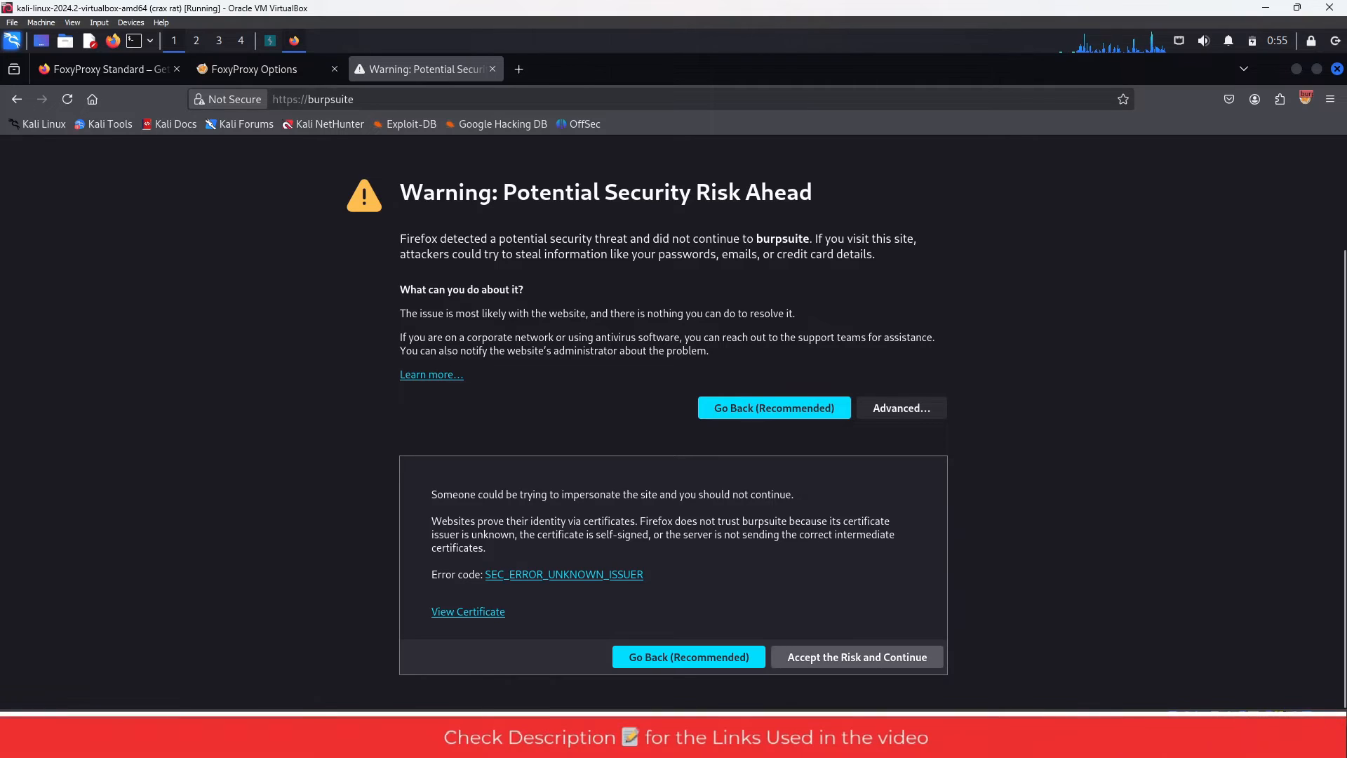
click(856, 656)
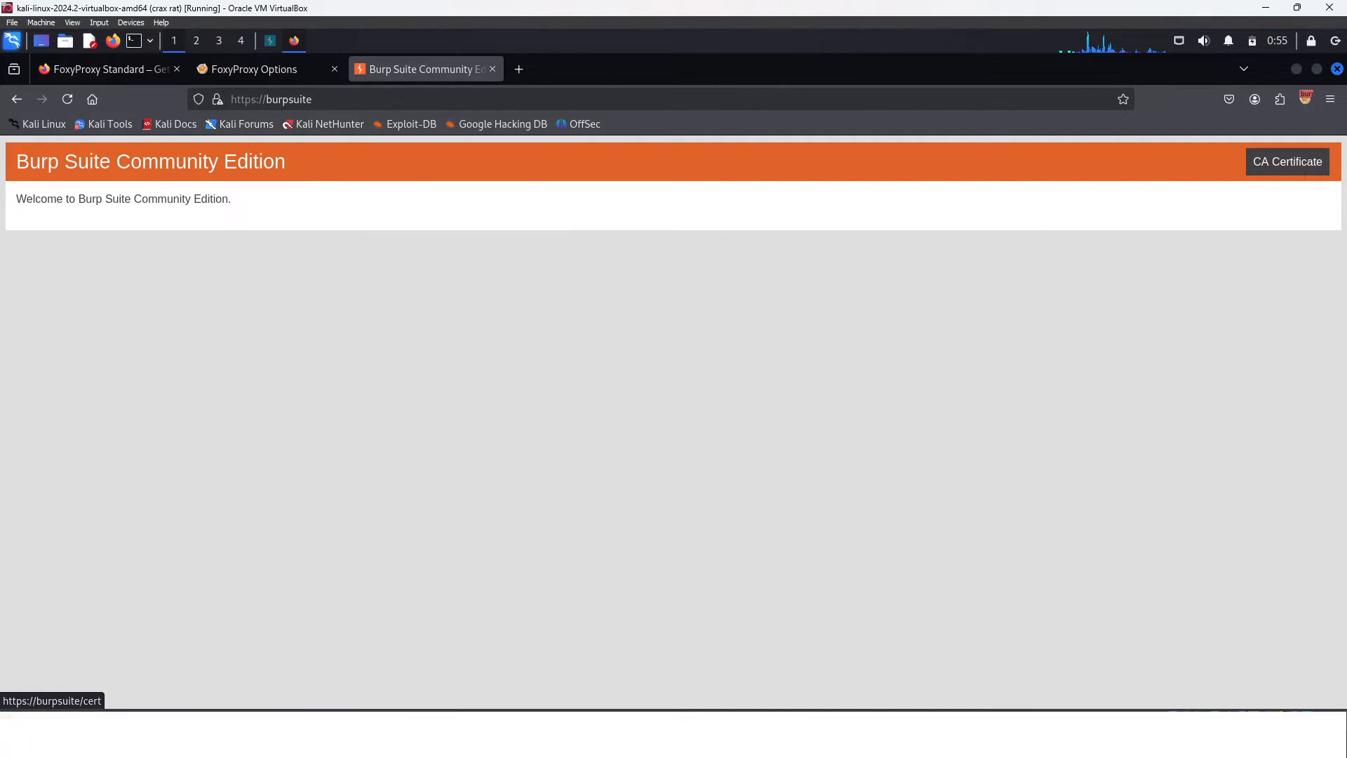
click(1287, 161)
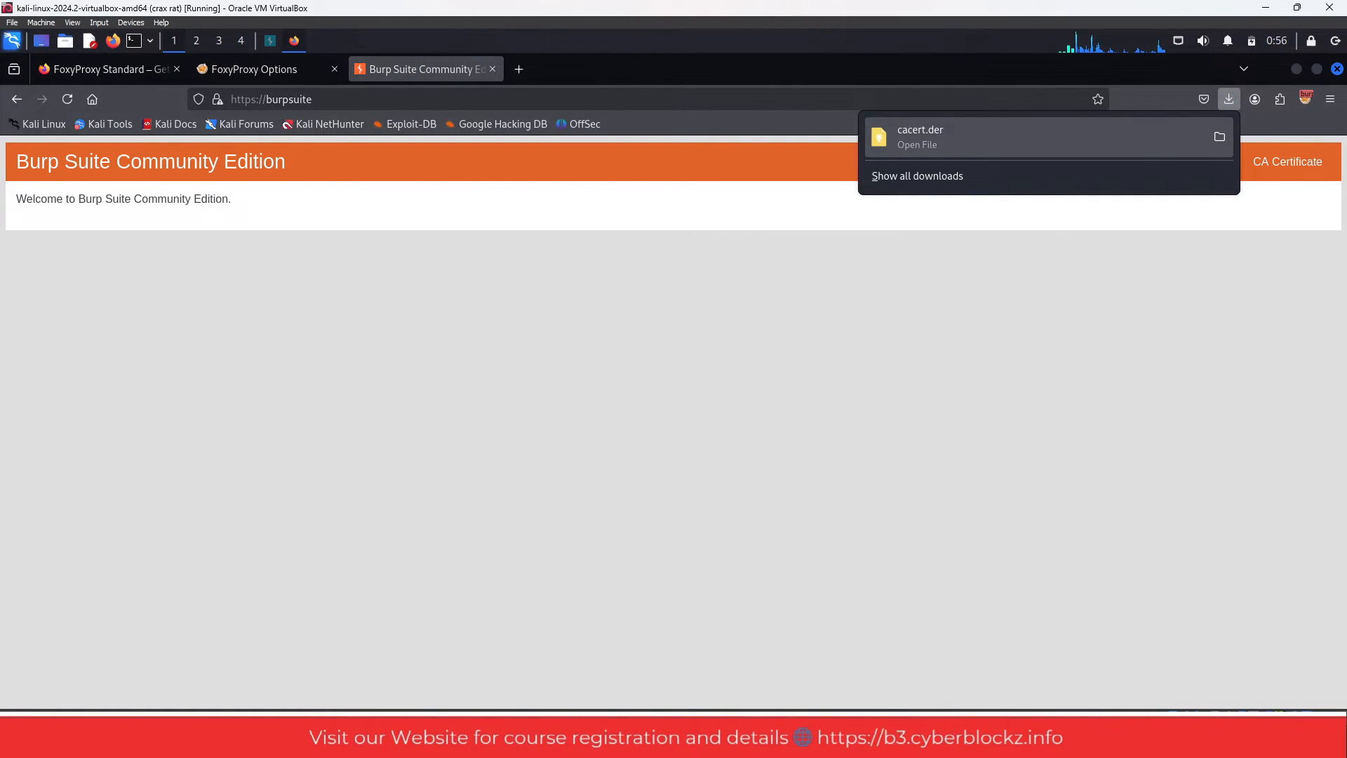
key(Escape)
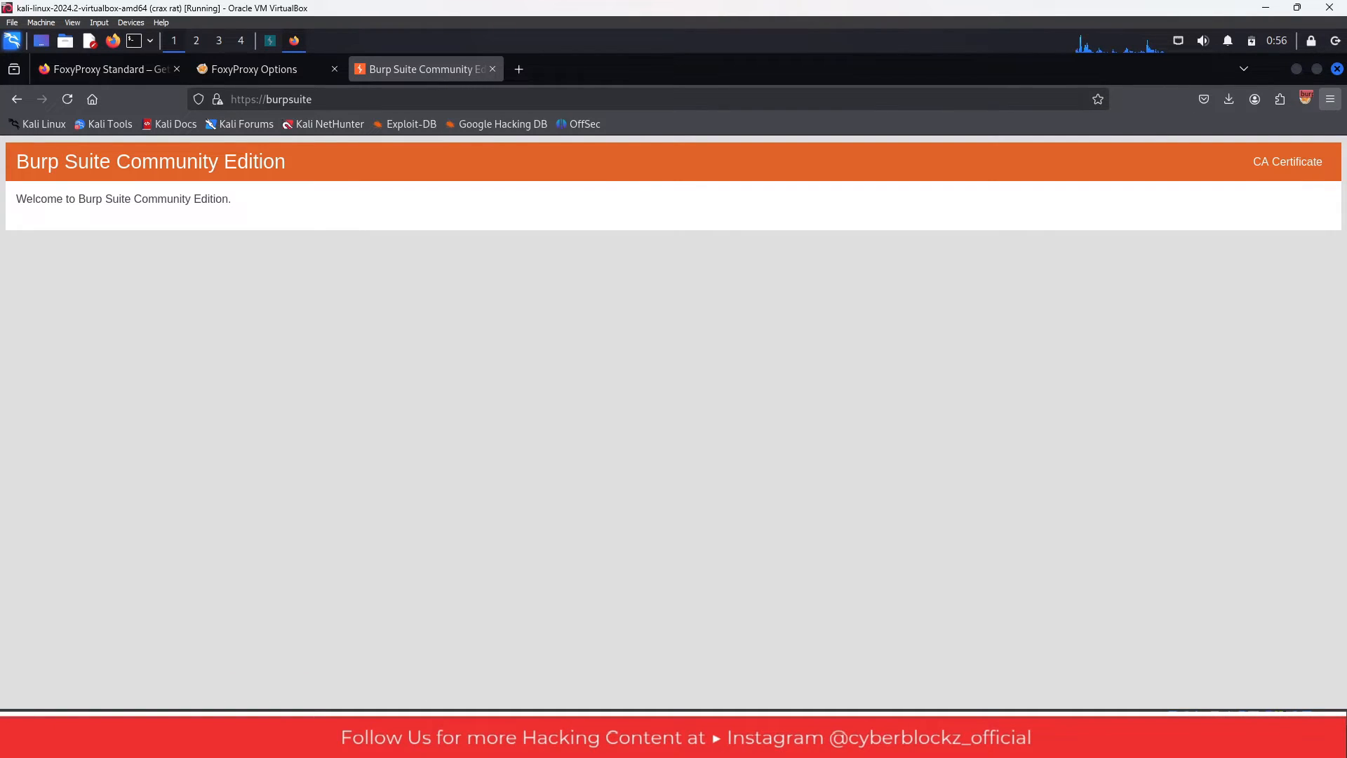
- Open Firefox's Certificate Manager from the Certificates section of the Privacy & Security settings
click(1330, 99)
click(1151, 493)
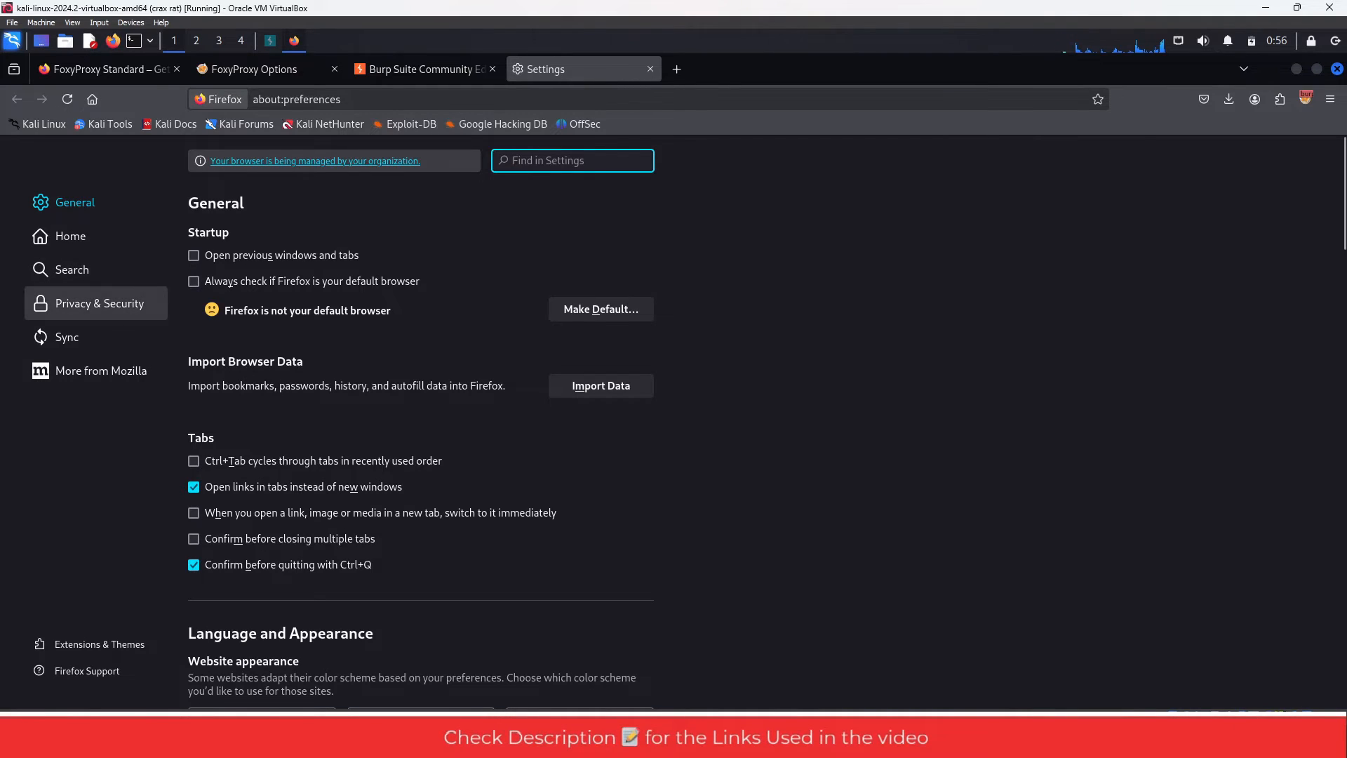
click(98, 309)
scroll(428, 341, down, 10)
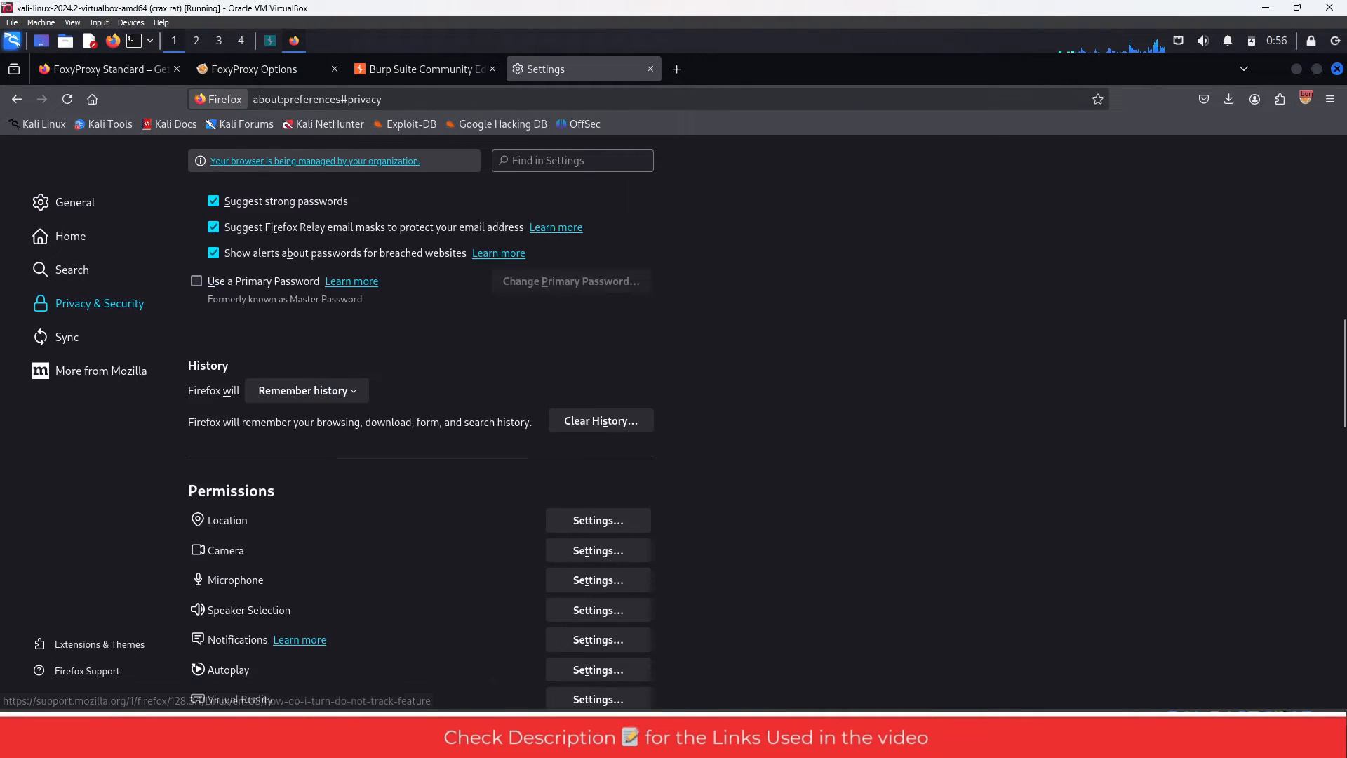
scroll(421, 421, down, 10)
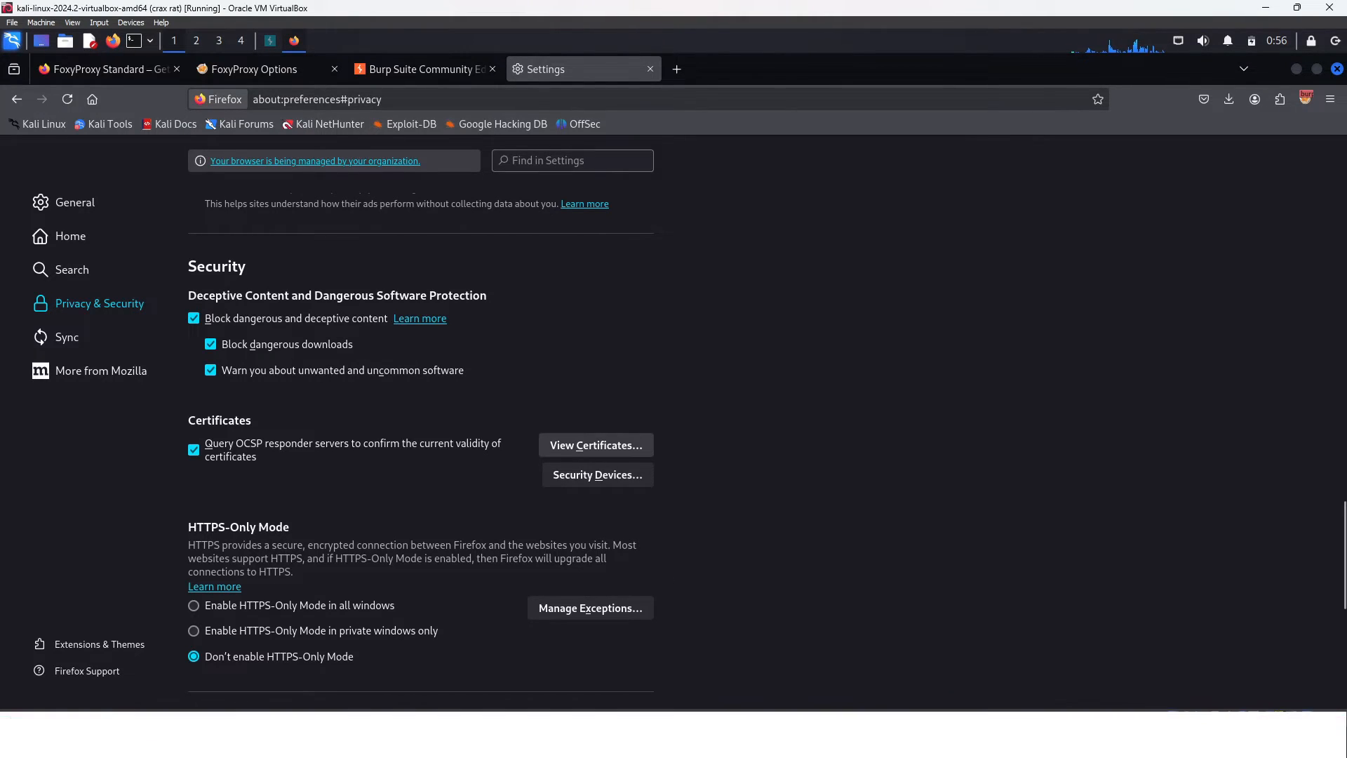
click(596, 445)
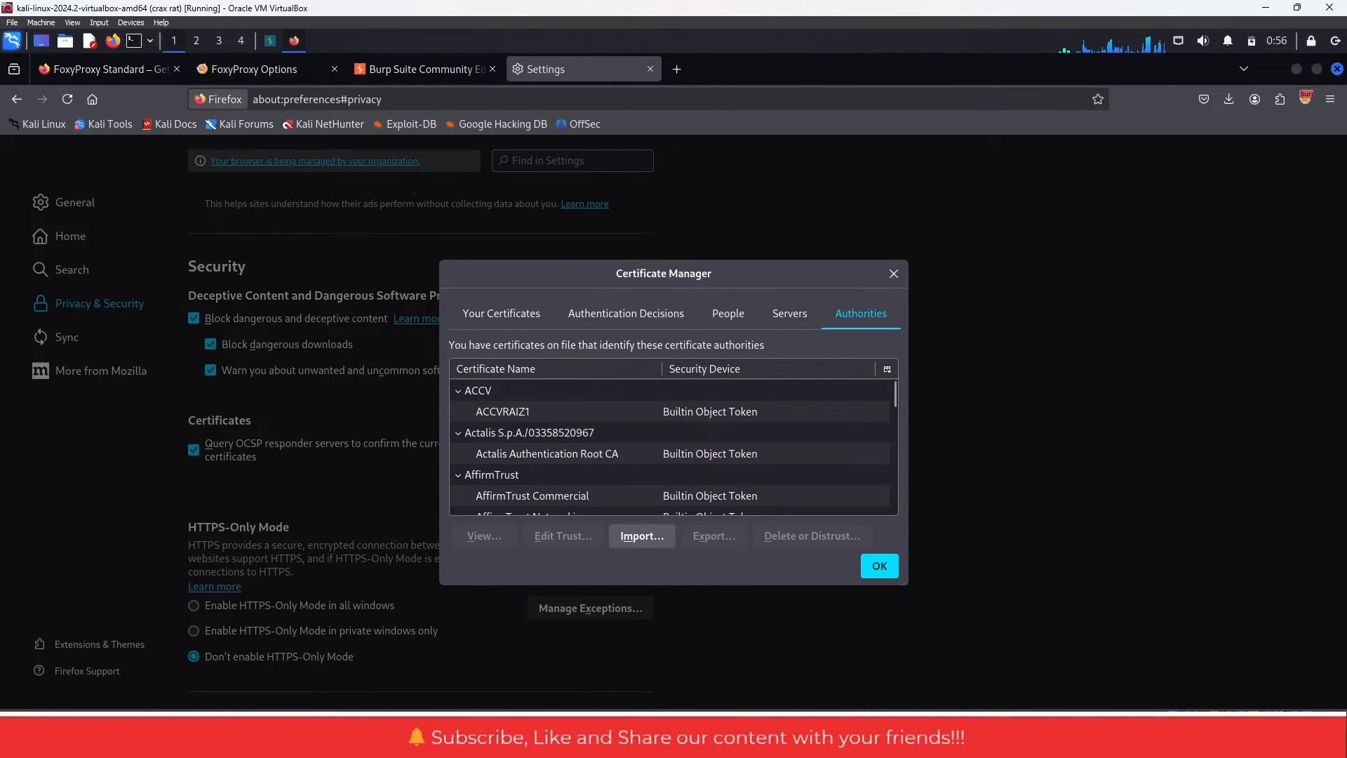
- Import cacert.der from Downloads as a certificate authority, trusting it to identify both websites and email users
click(642, 535)
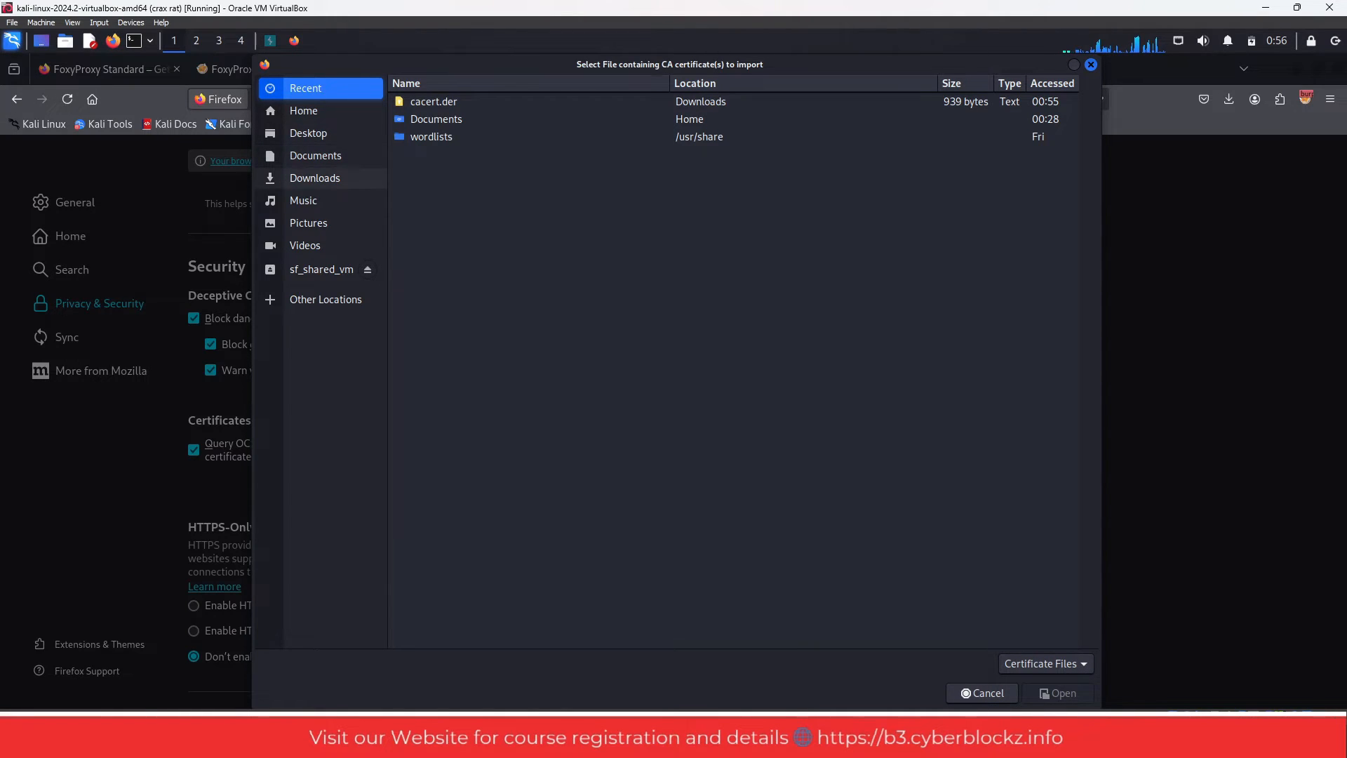
click(315, 177)
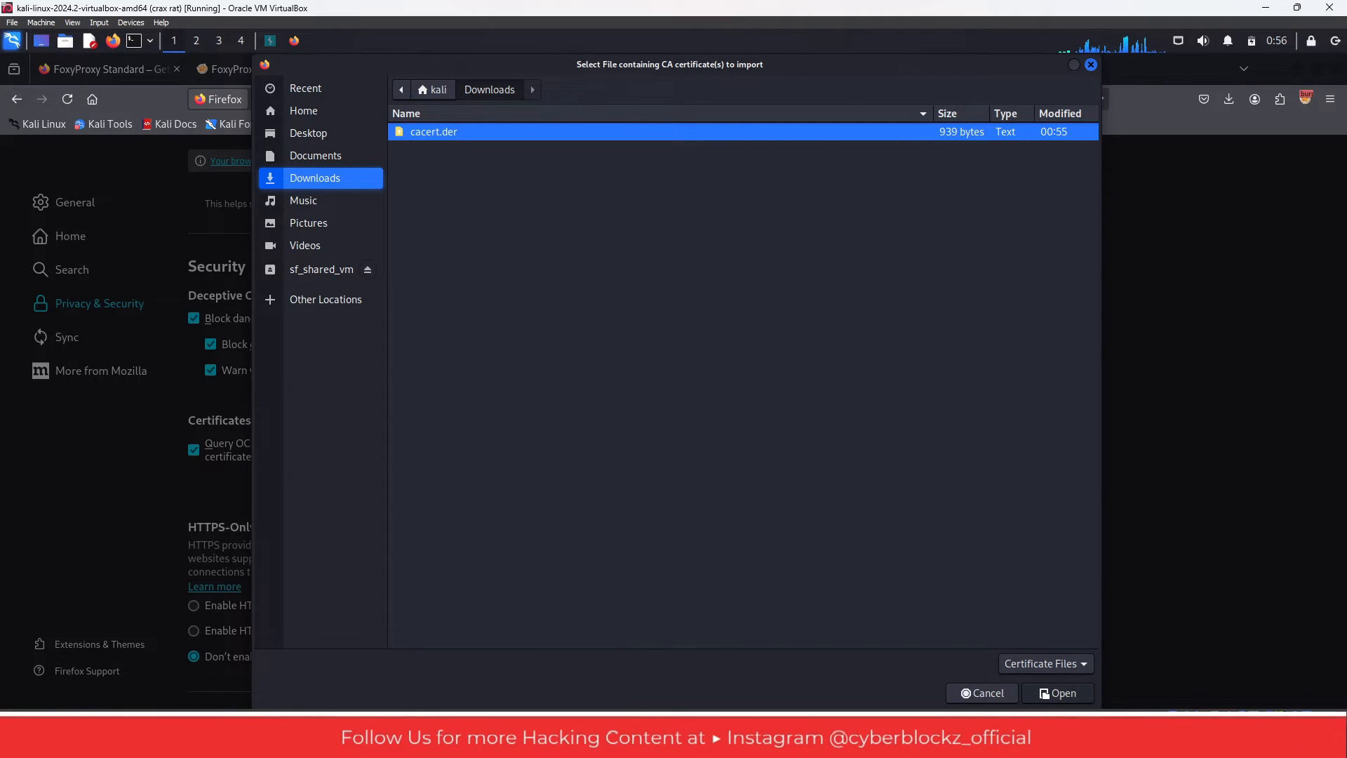
click(1045, 693)
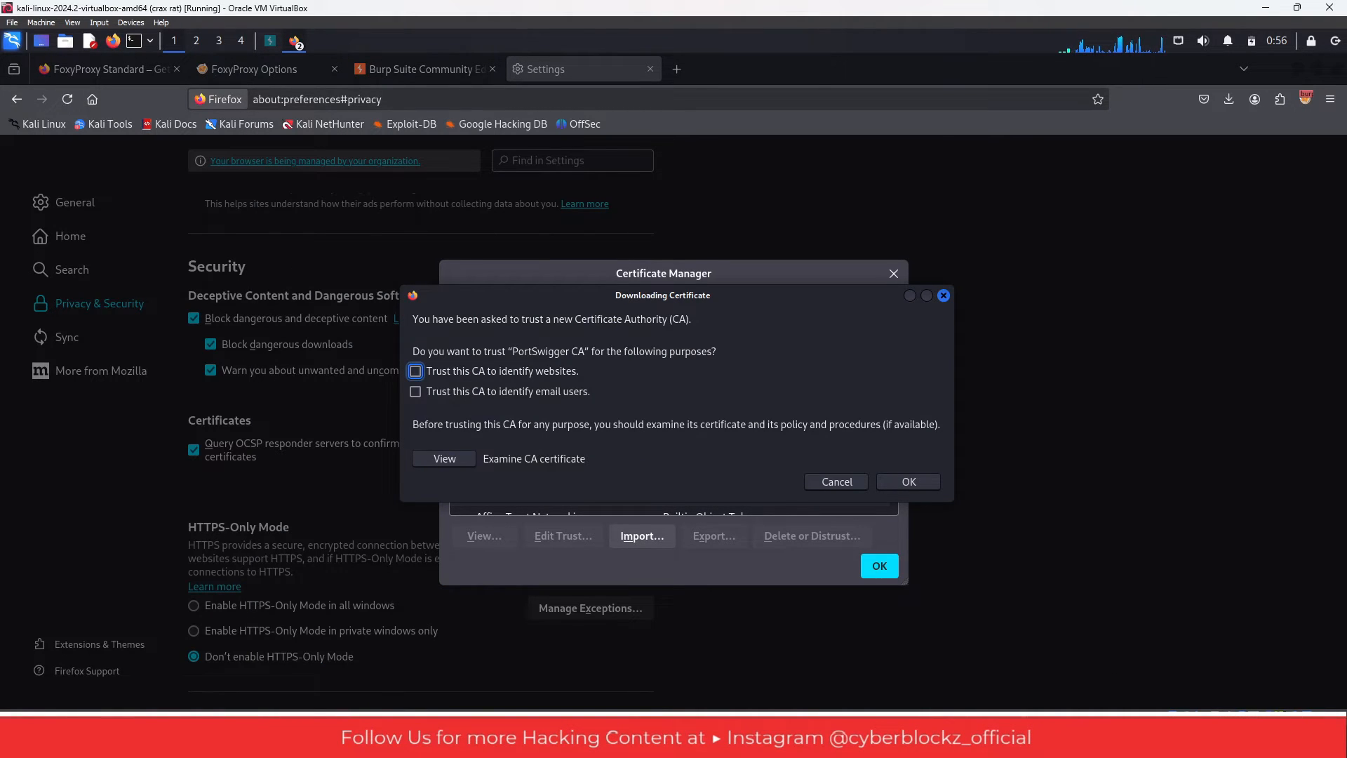
key(space)
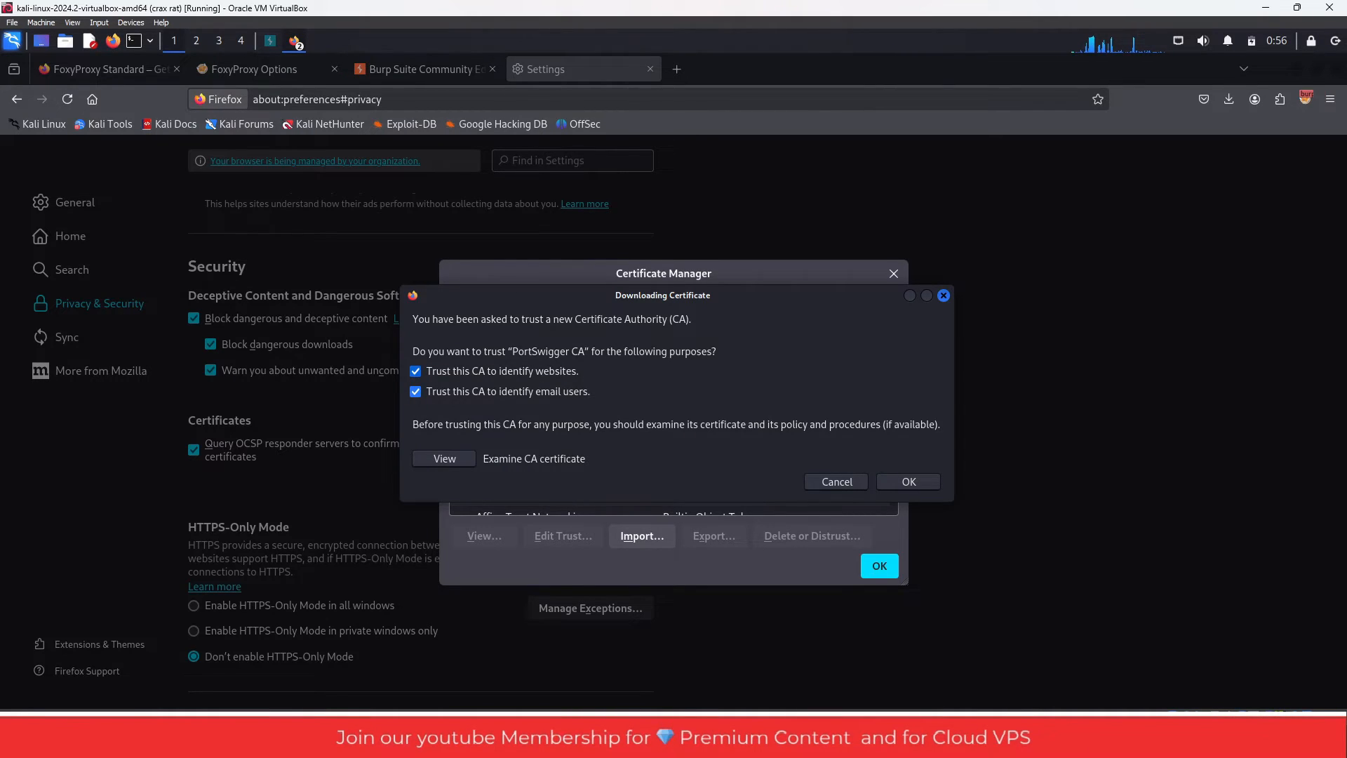
click(885, 480)
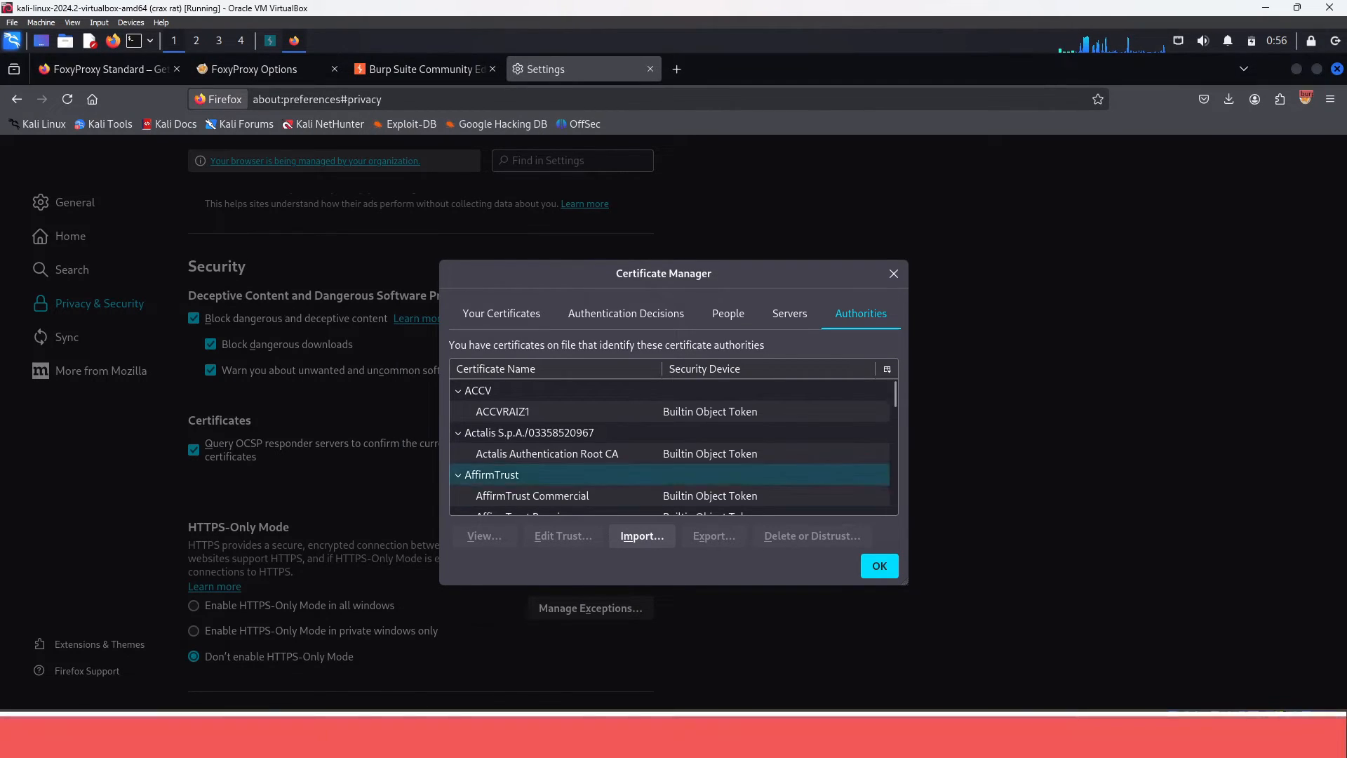
click(879, 566)
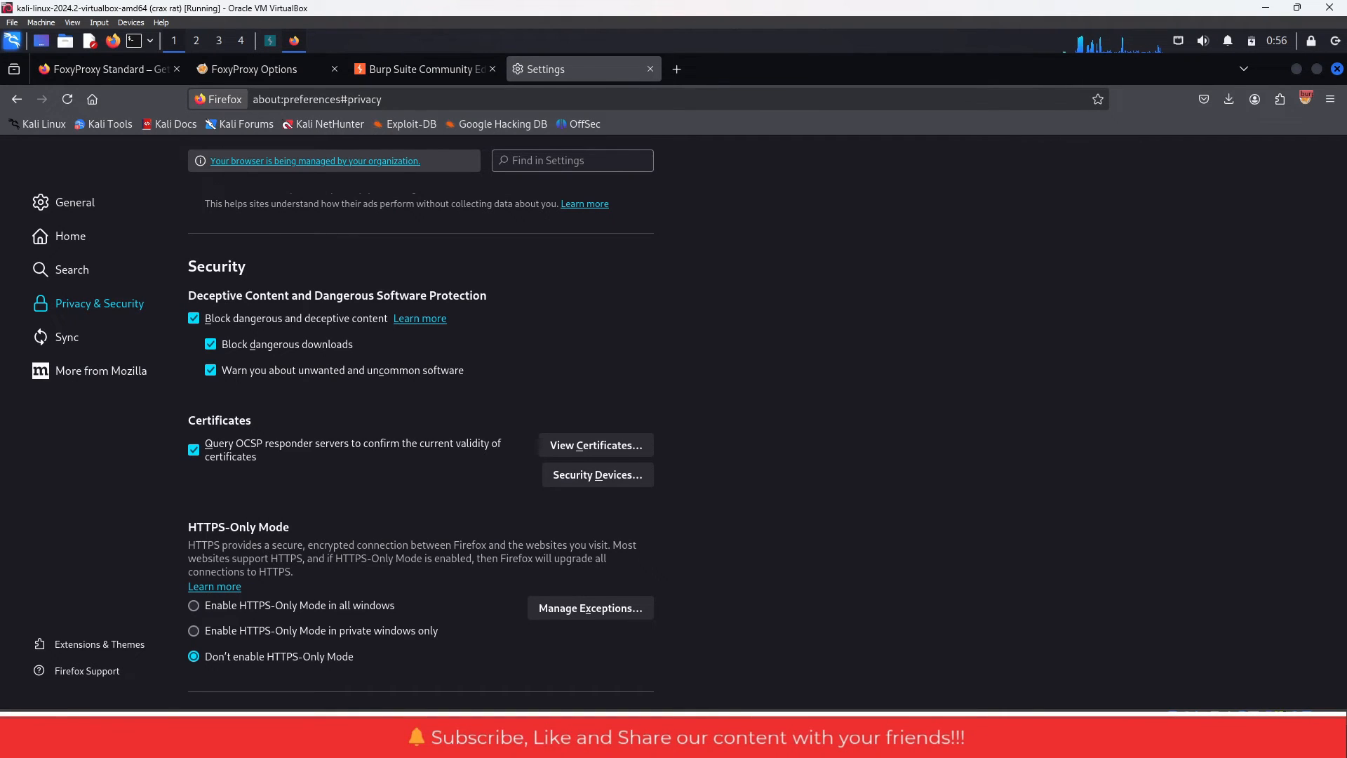
- Close the Burp Suite and Settings tabs and open a new blank tab
click(421, 69)
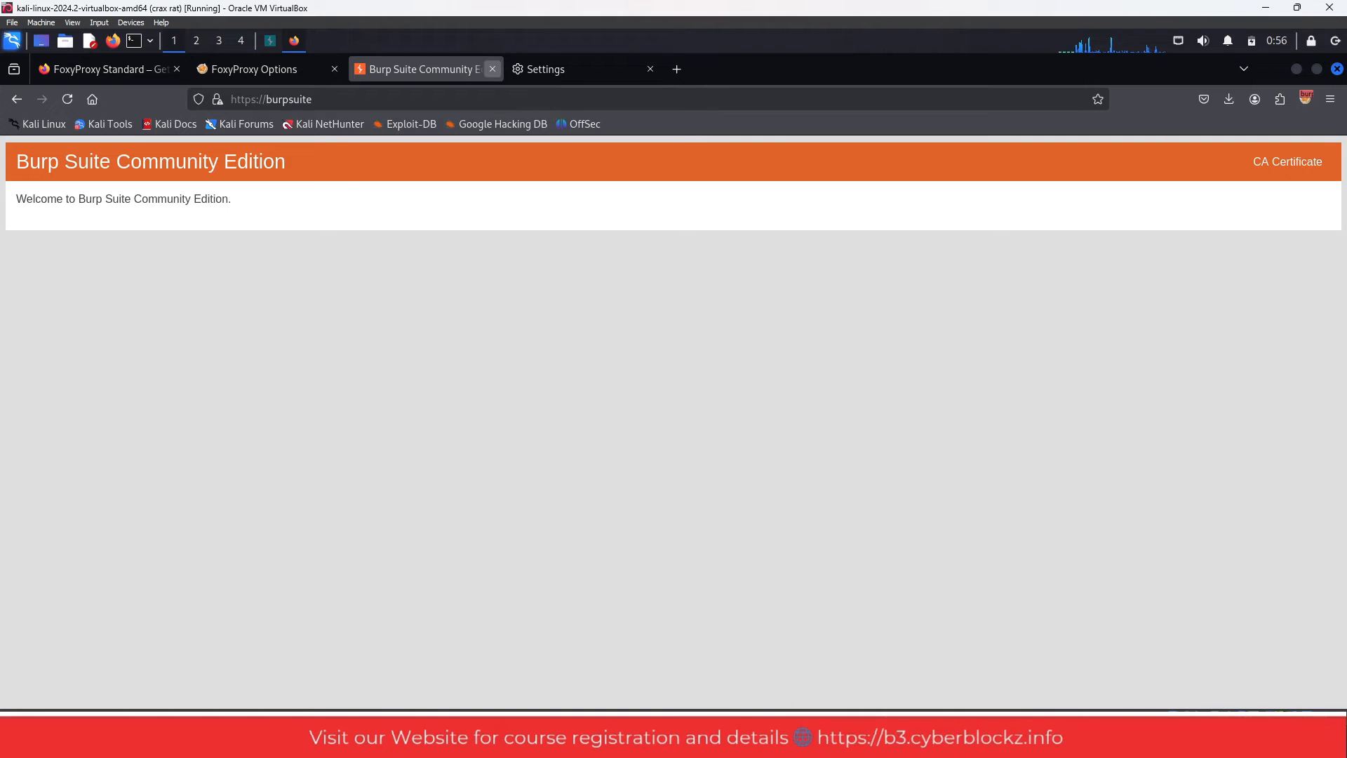
click(492, 68)
click(518, 69)
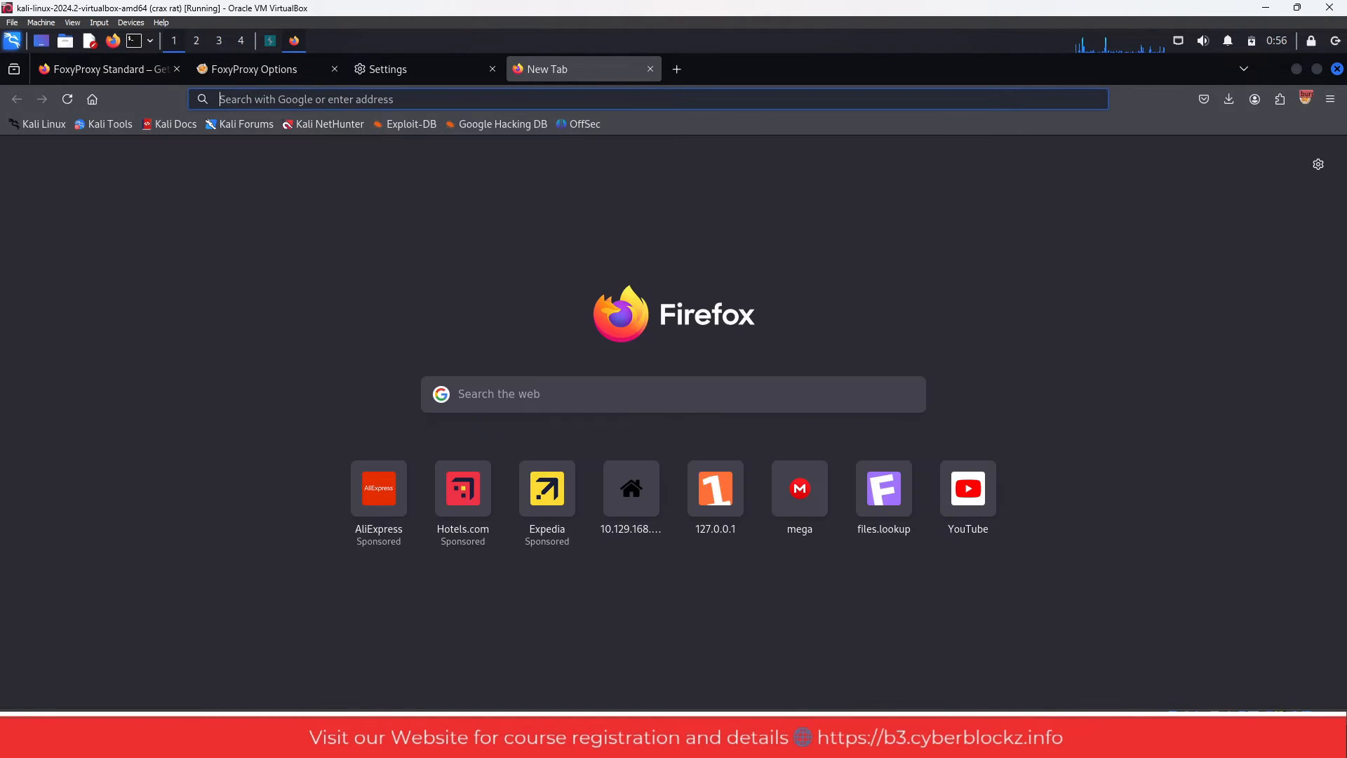
click(493, 68)
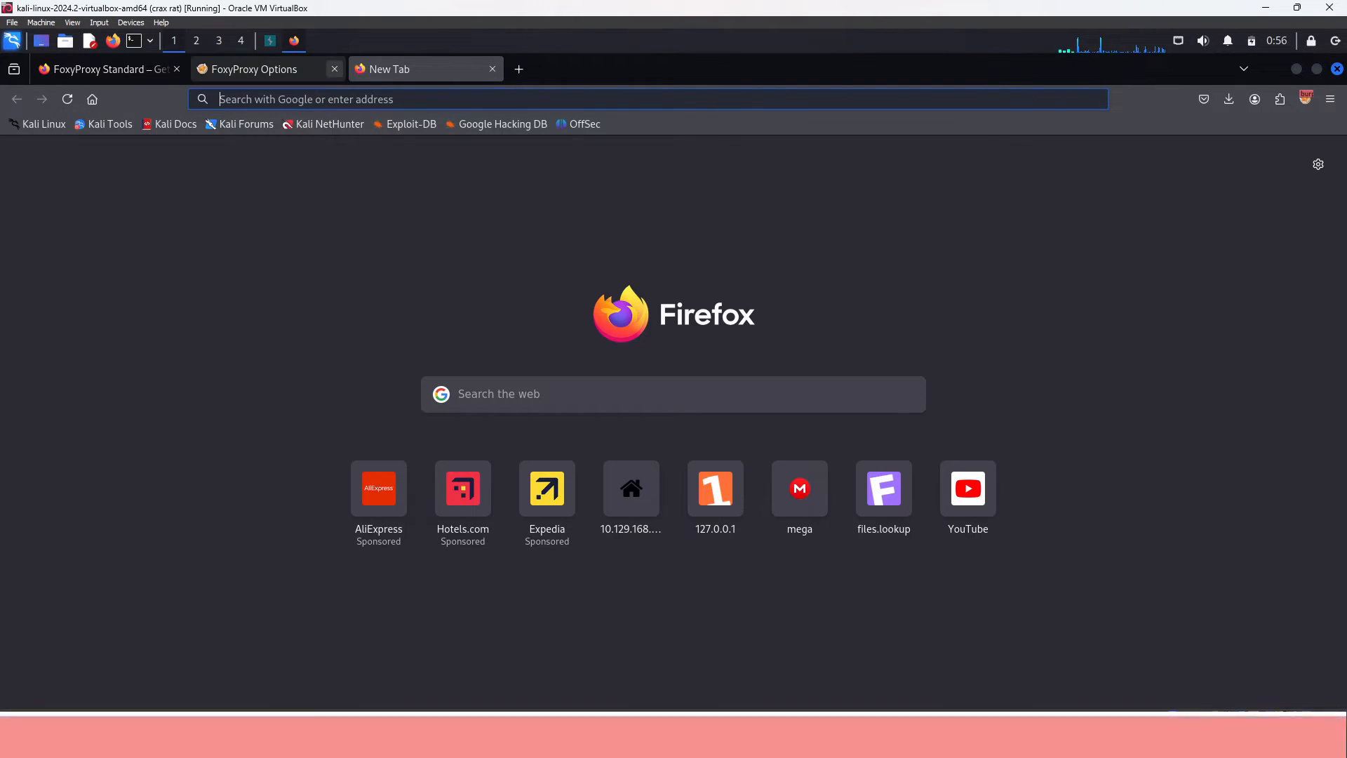
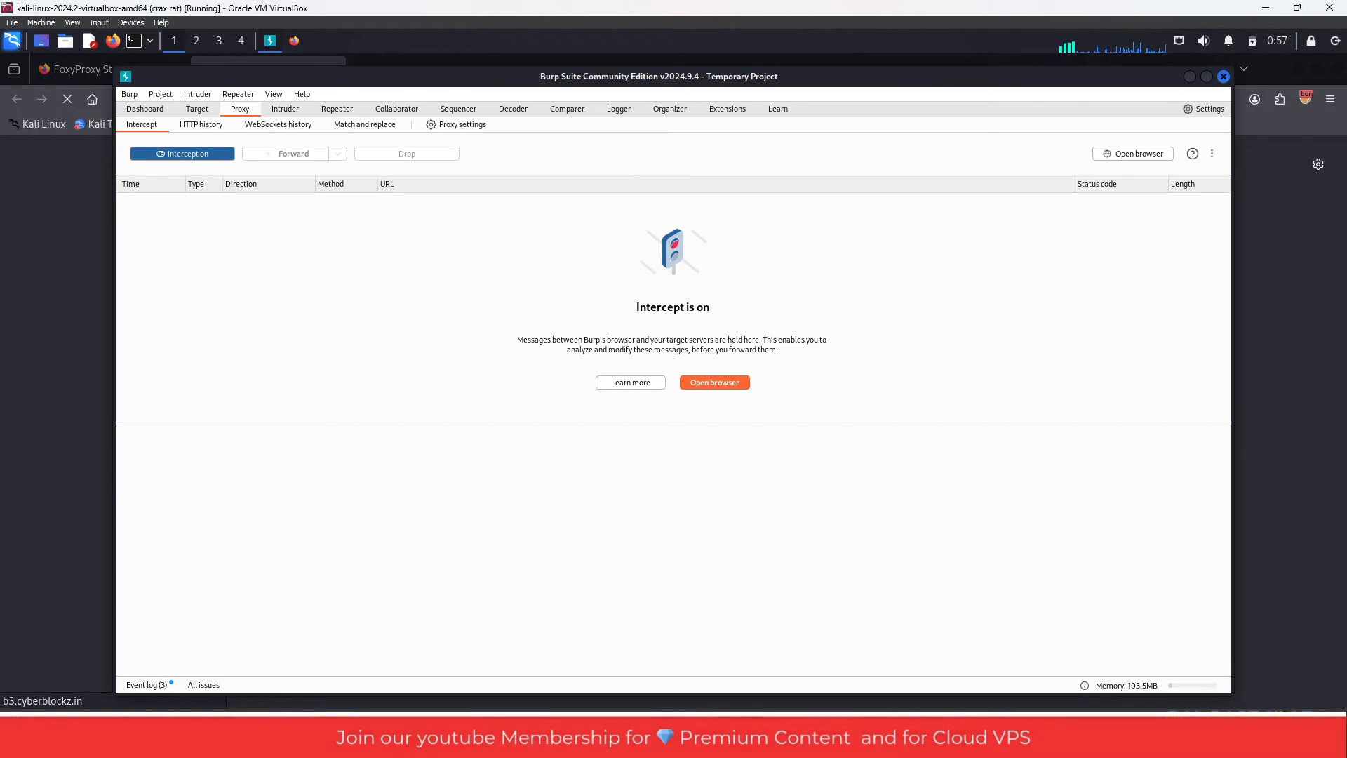
- Enlarge the intercepted request's details, forward the held requests to b3.cyberblockz.in, and minimize Burp Suite to return to Firefox
drag(673, 424, 673, 190)
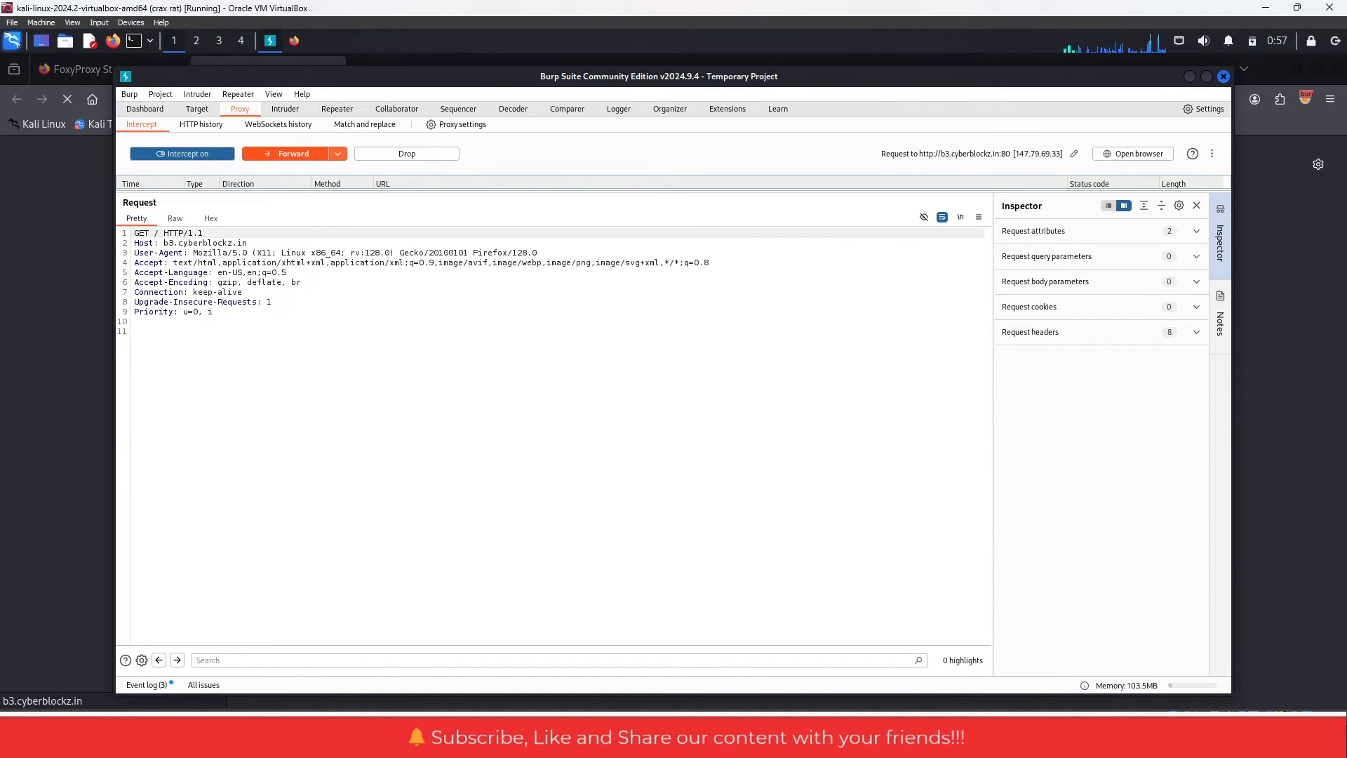
click(286, 153)
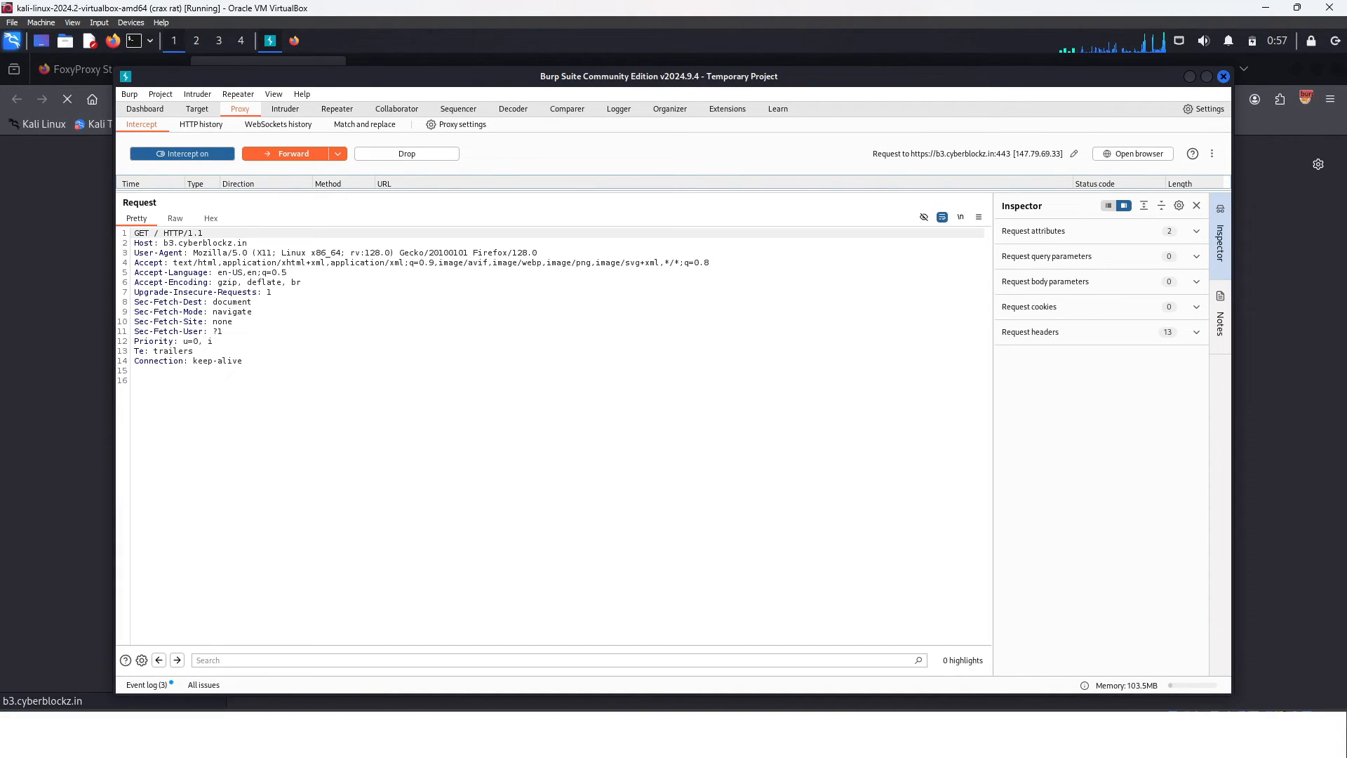
click(285, 154)
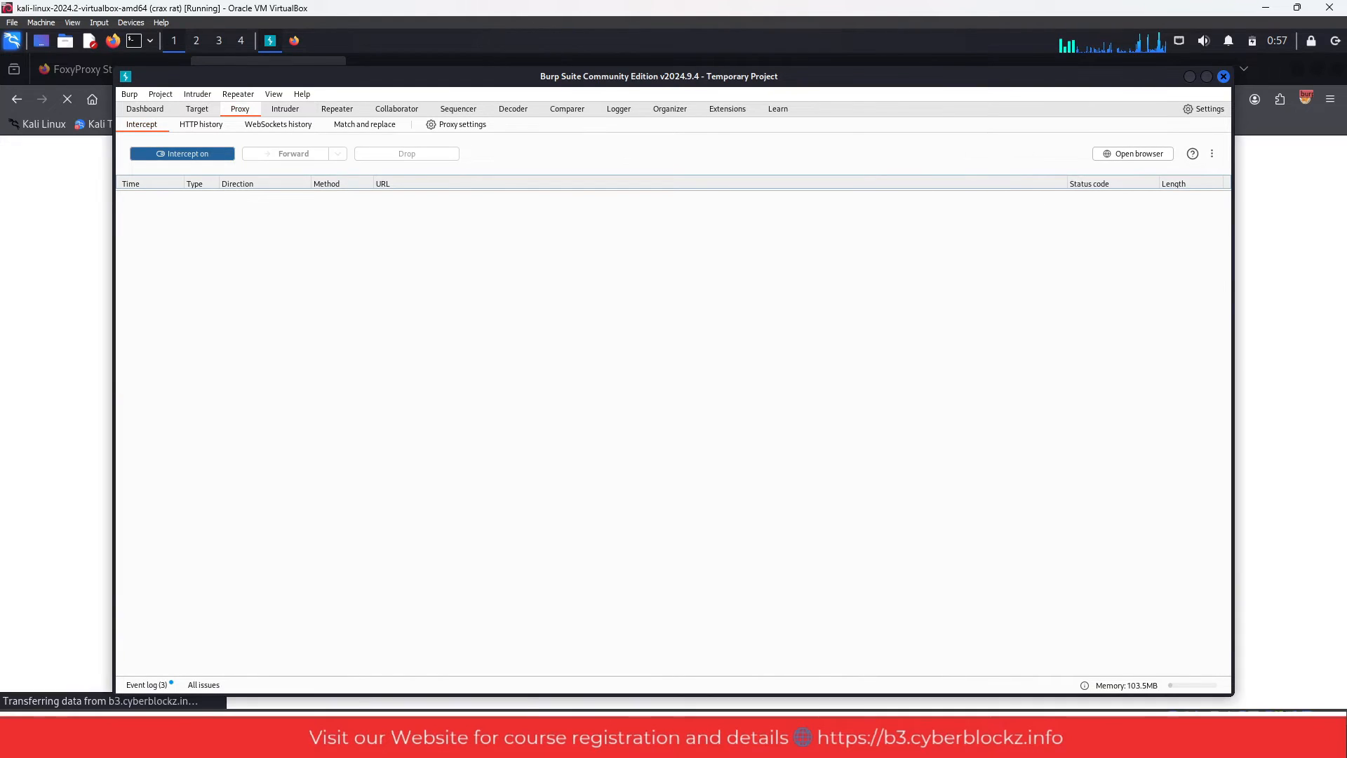
click(285, 154)
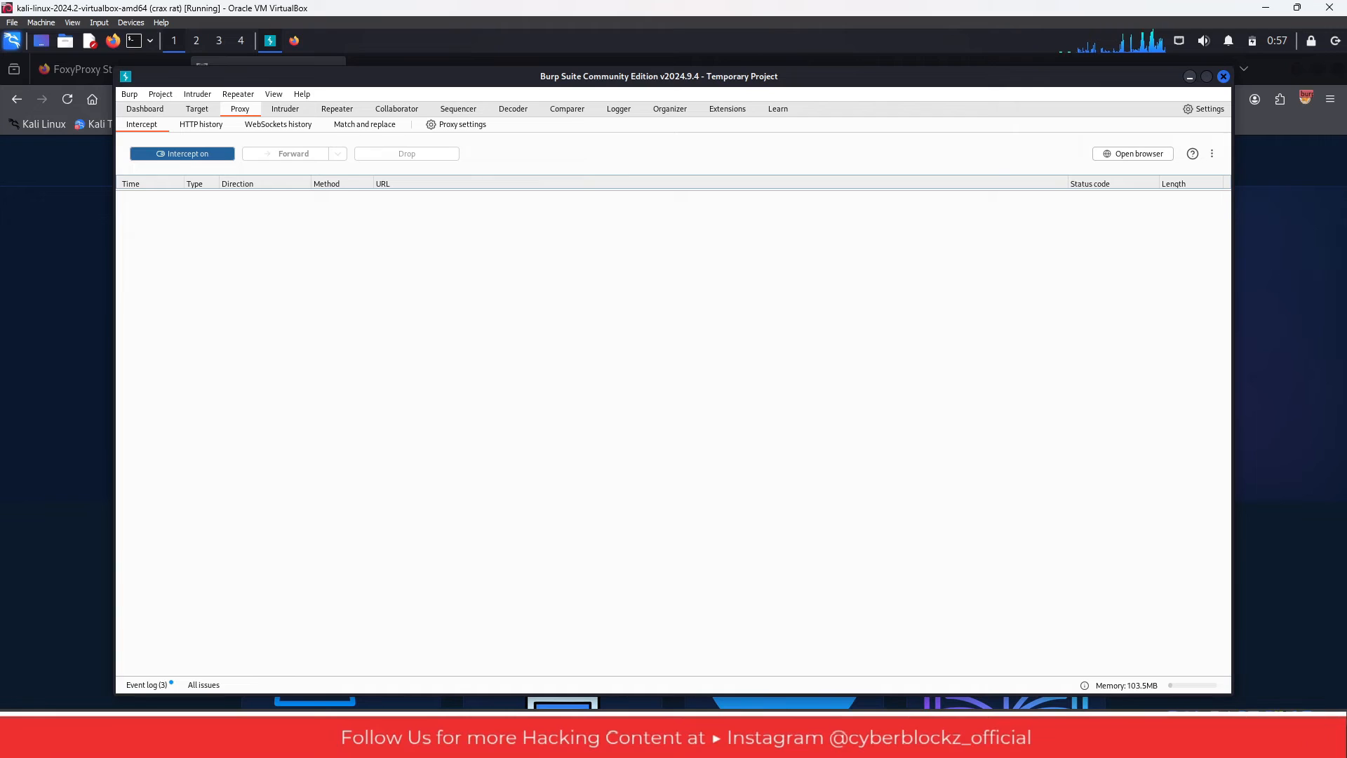
click(1189, 77)
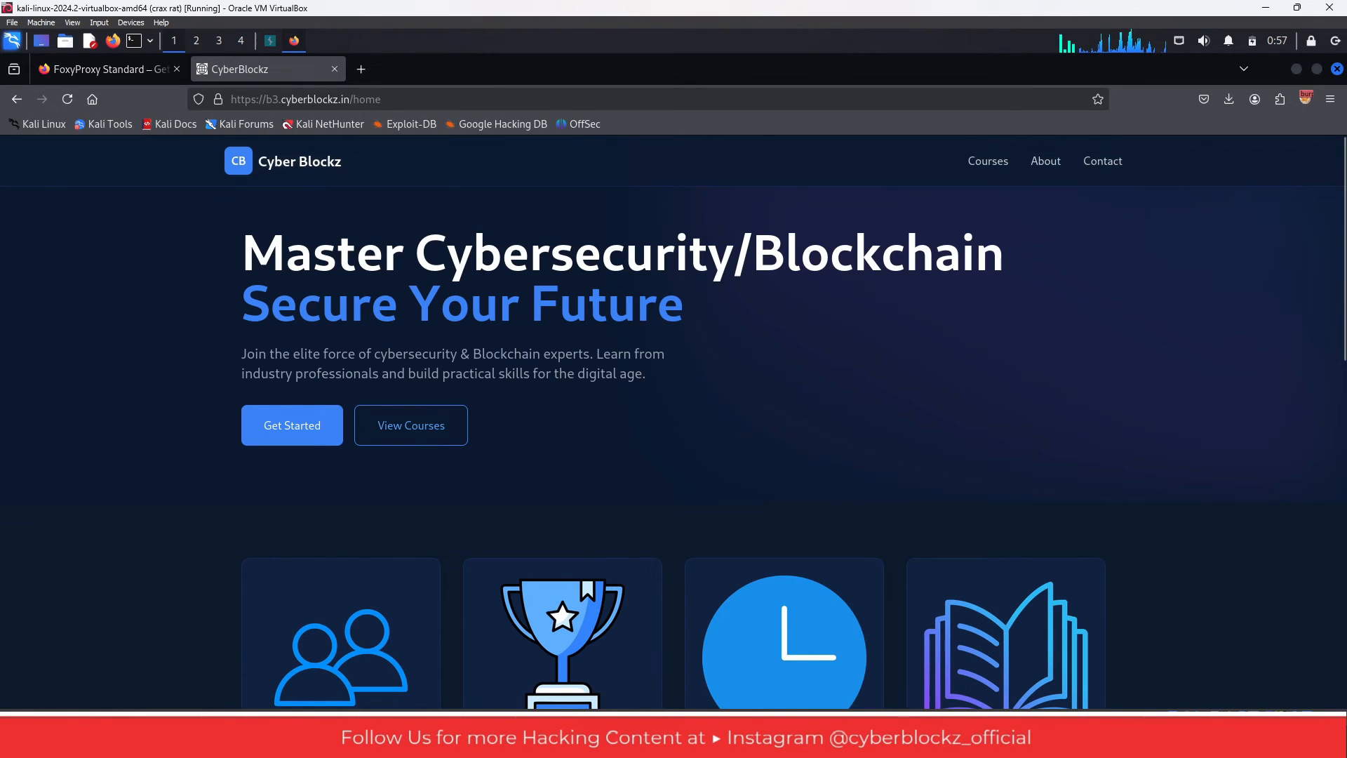
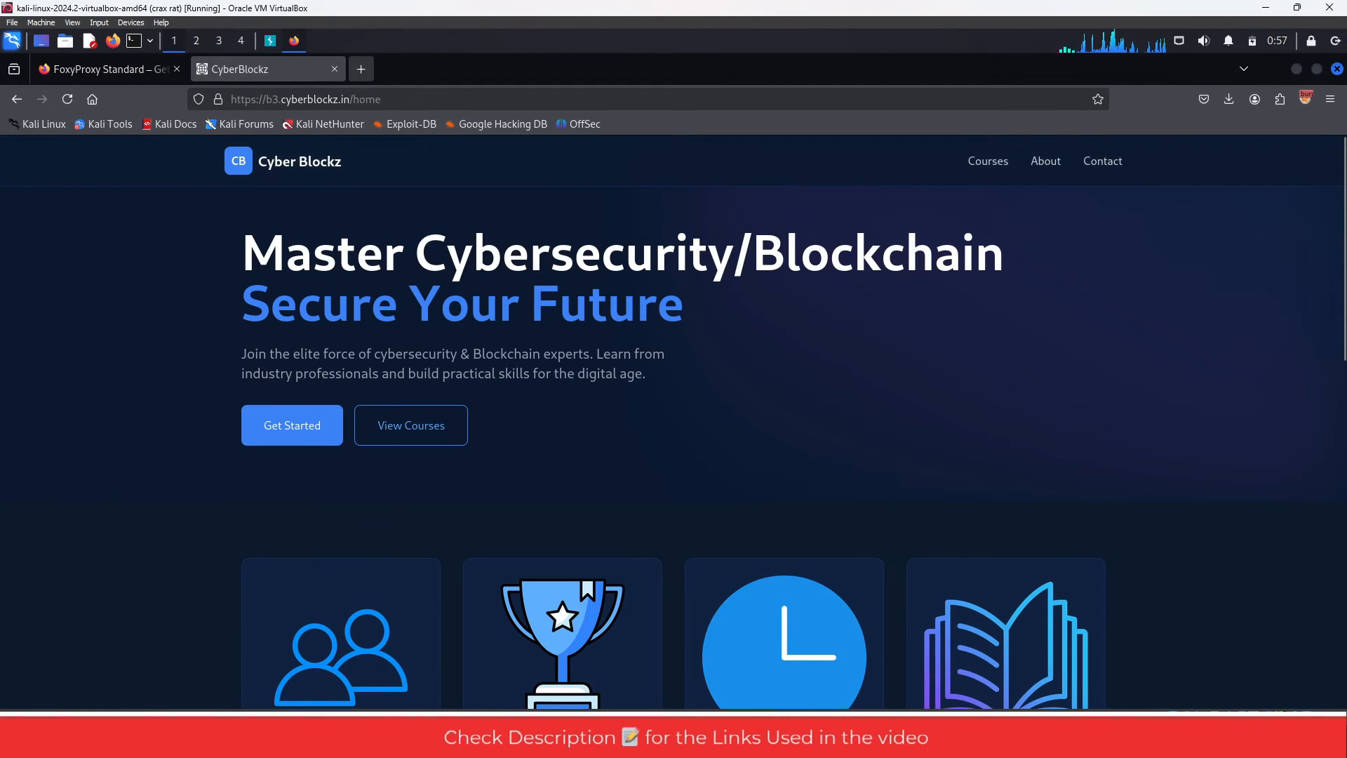
- Load google.com in a new browser tab and open the FoxyProxy extension's popup
key(ctrl+t)
text(google.com)
key(Return)
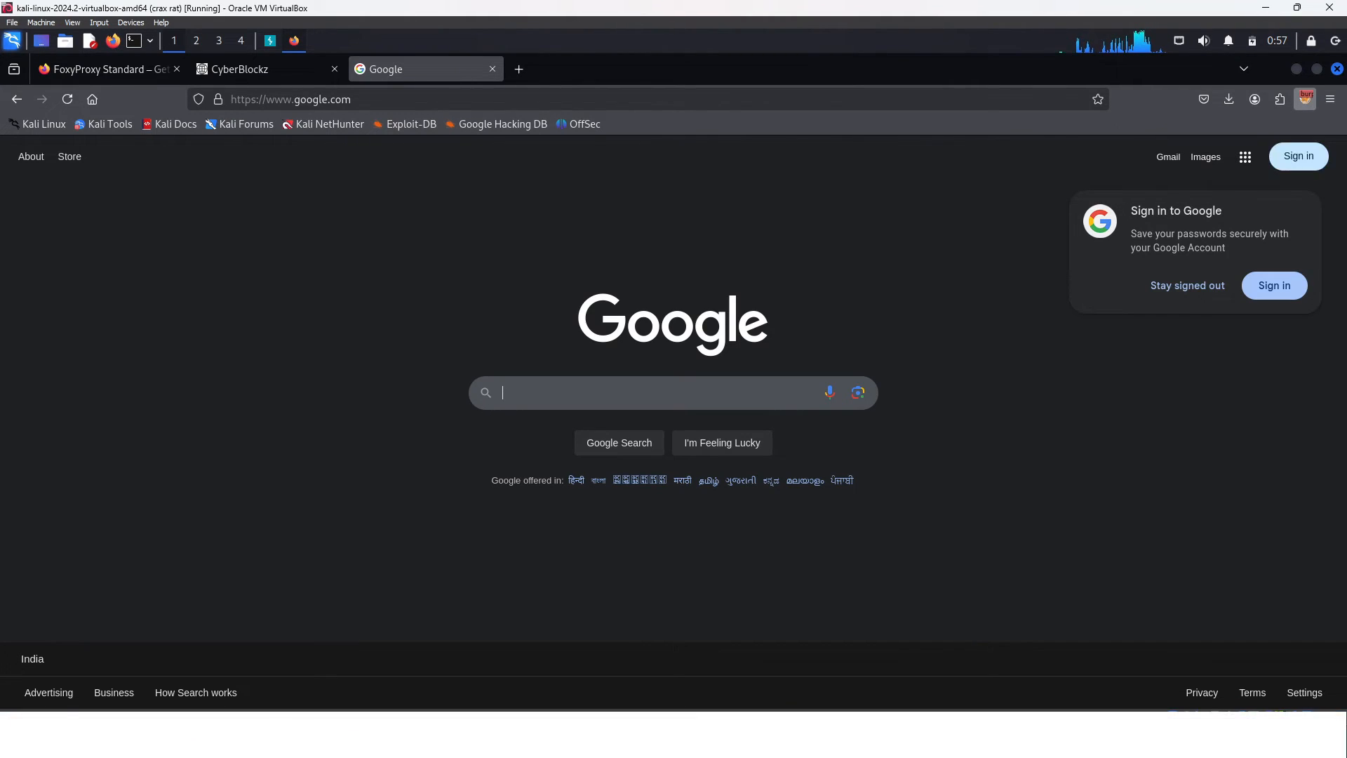
click(1307, 99)
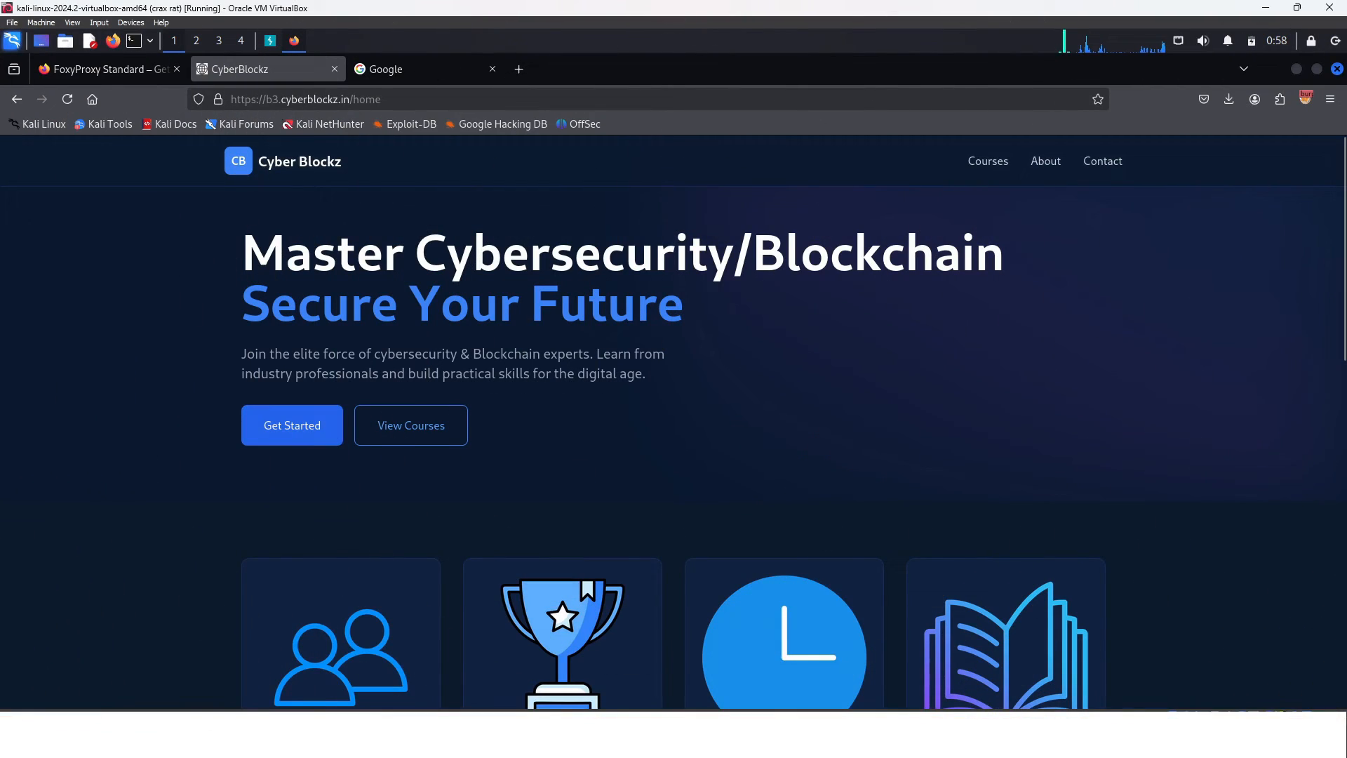
- View the courses from the CyberBlockz homepage and examine the course content in course-details.pdf before returning to the course list
scroll(674, 421, down, 4)
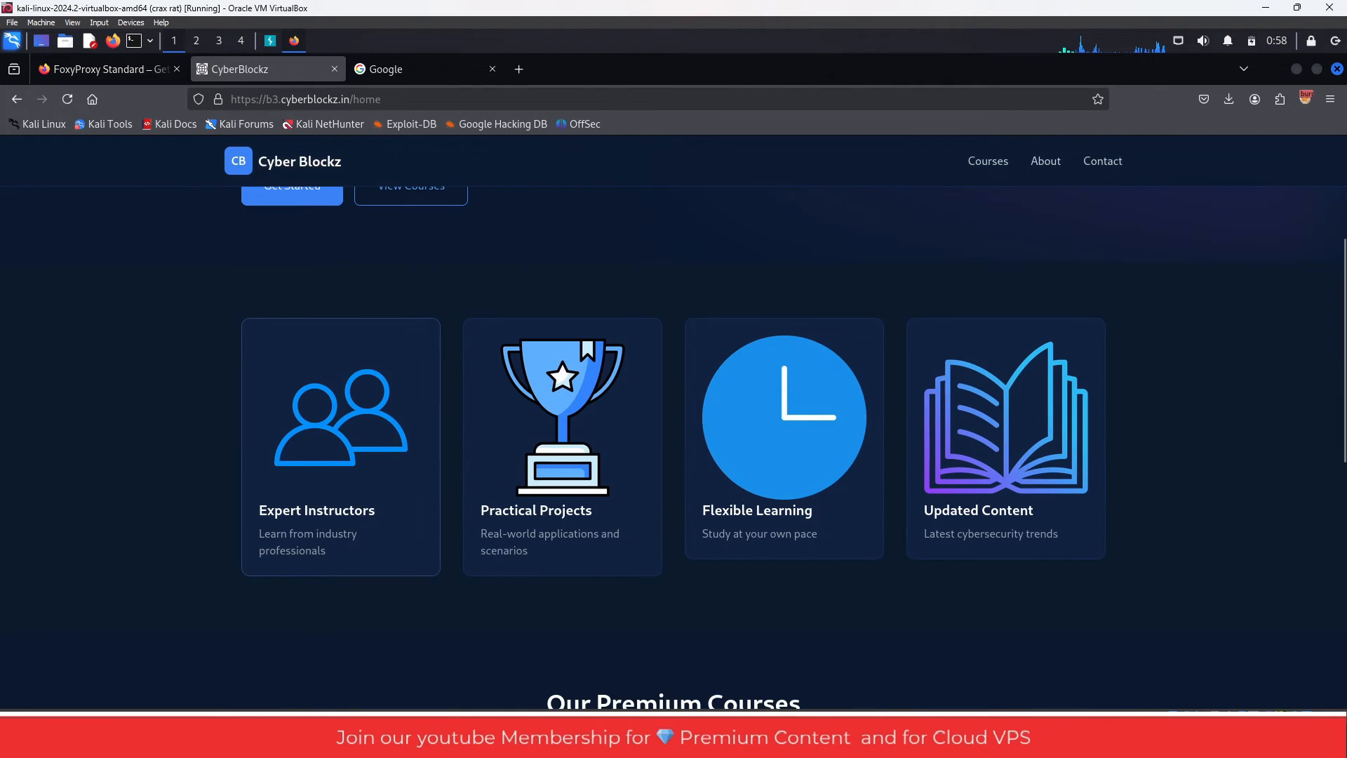
scroll(673, 421, up, 4)
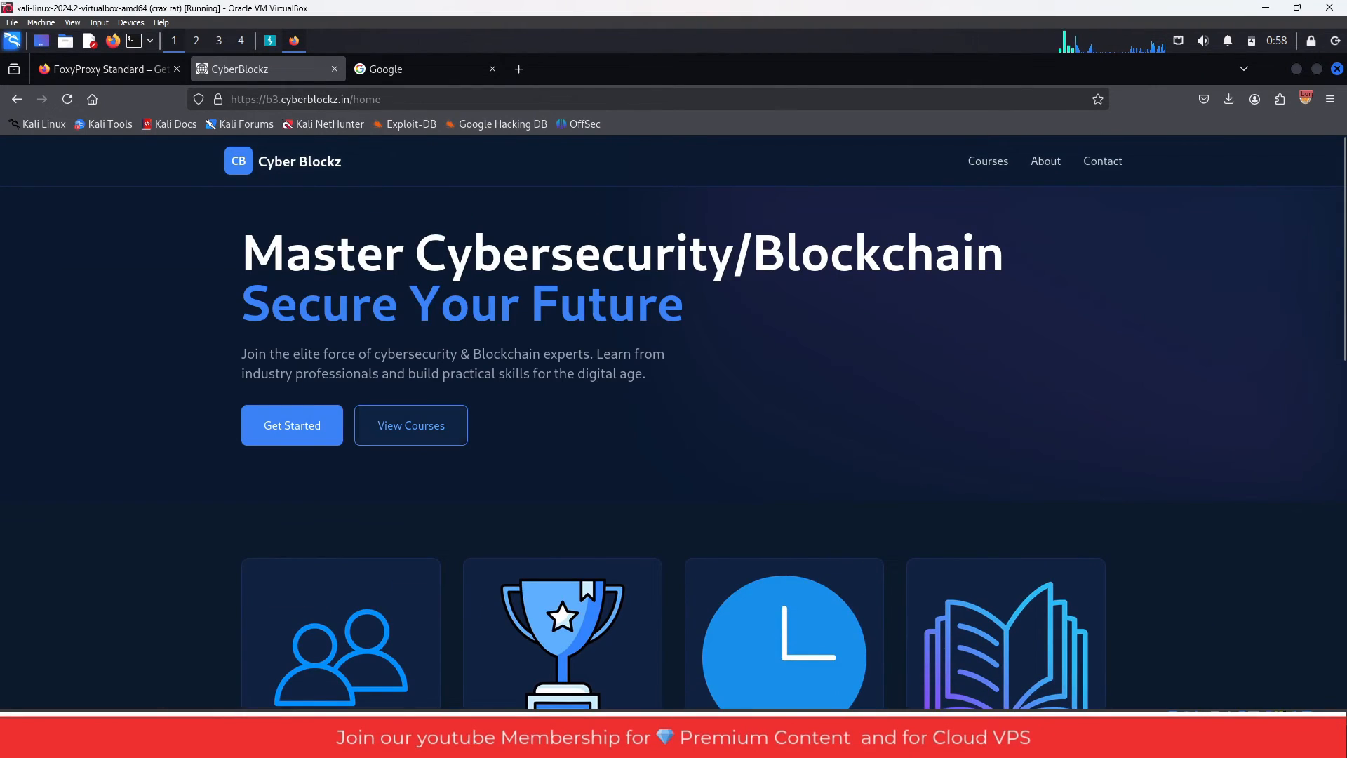
click(412, 425)
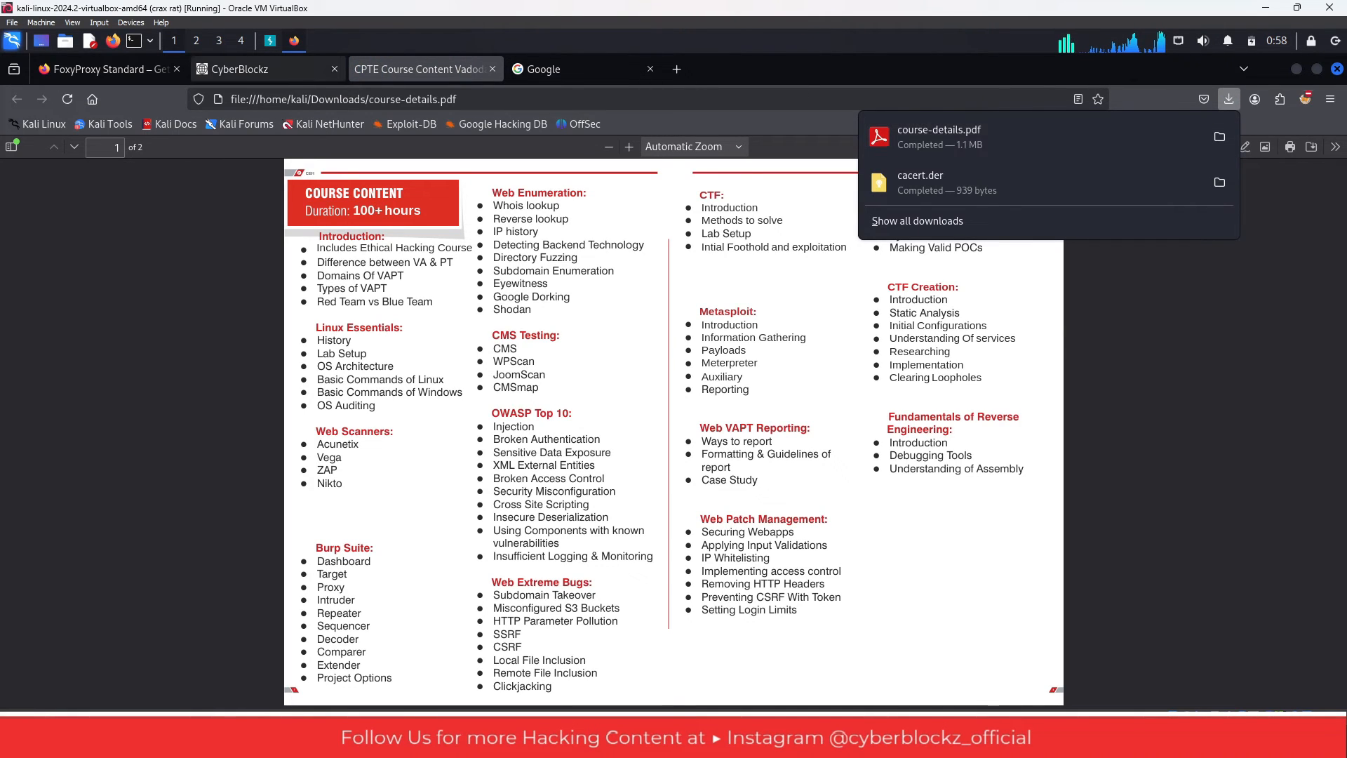
click(274, 69)
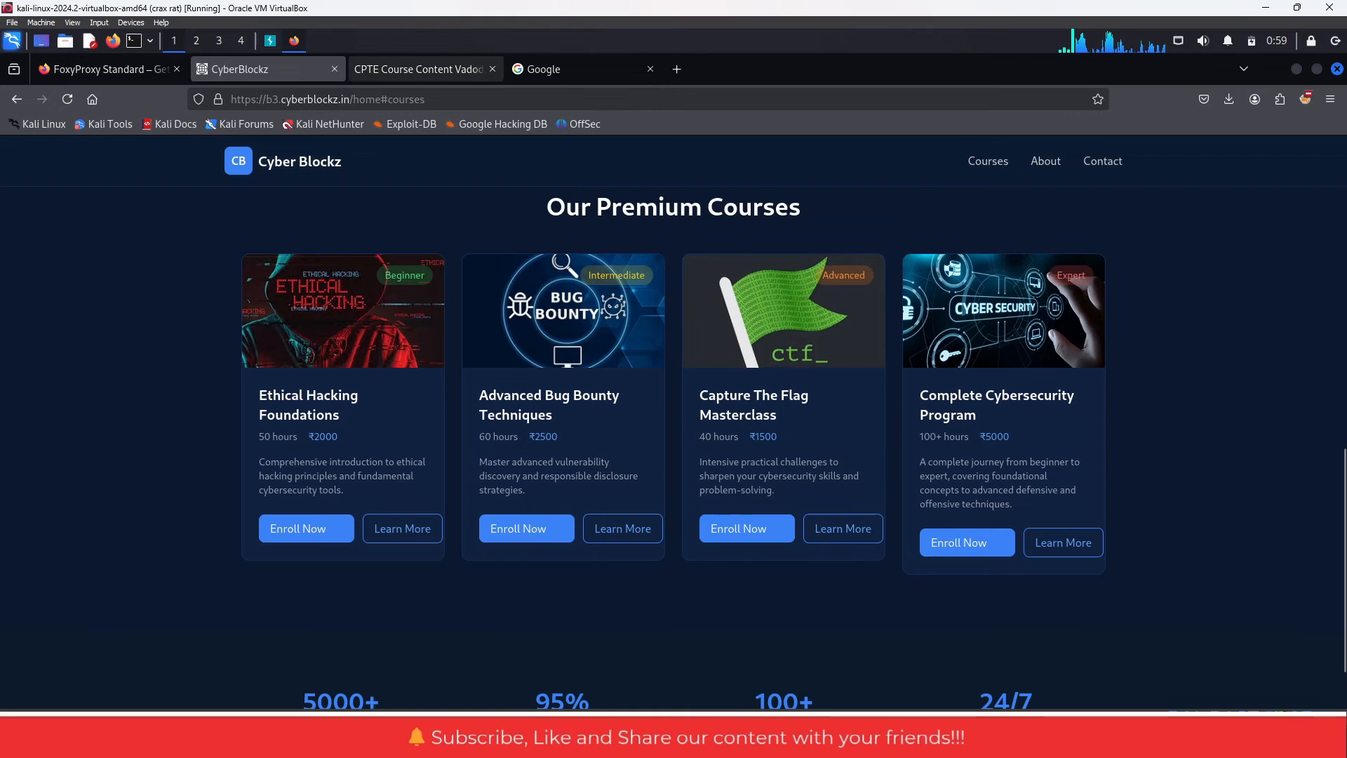
click(421, 68)
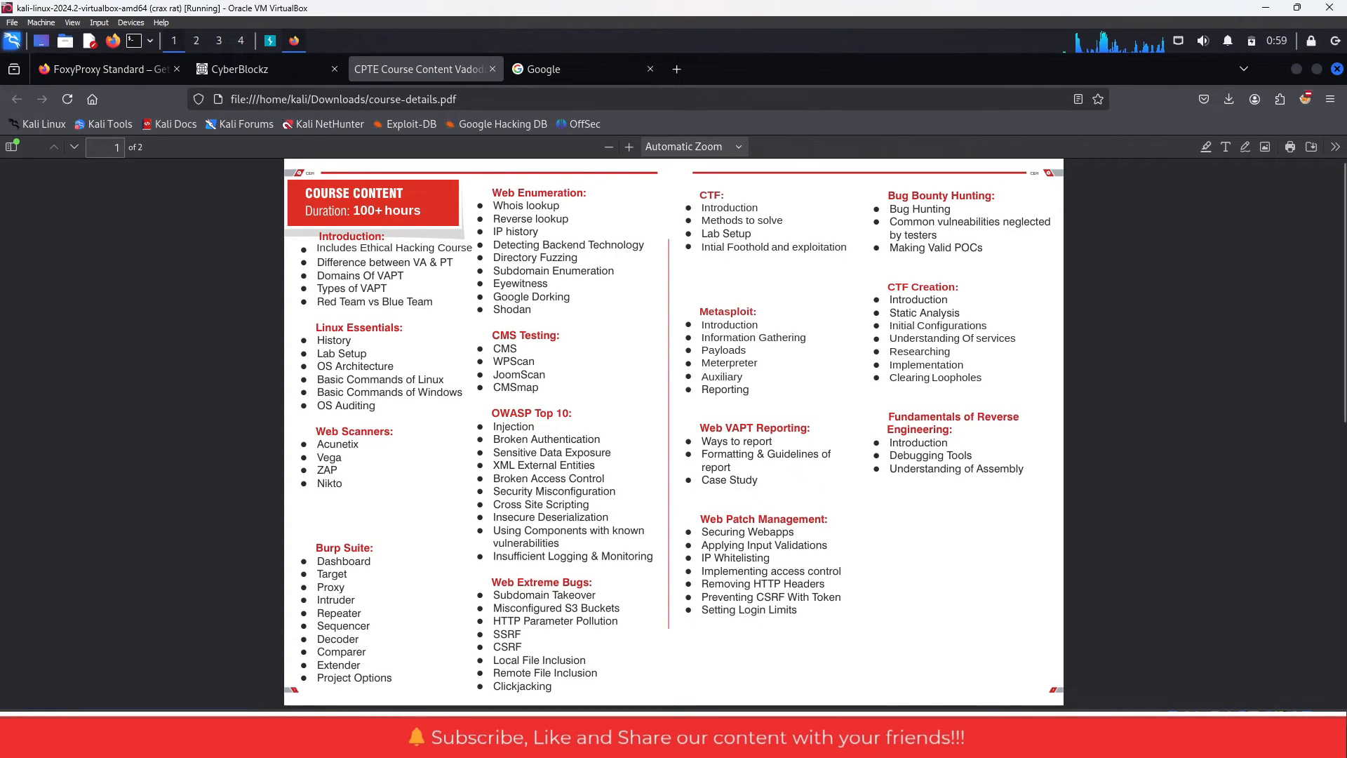
click(266, 69)
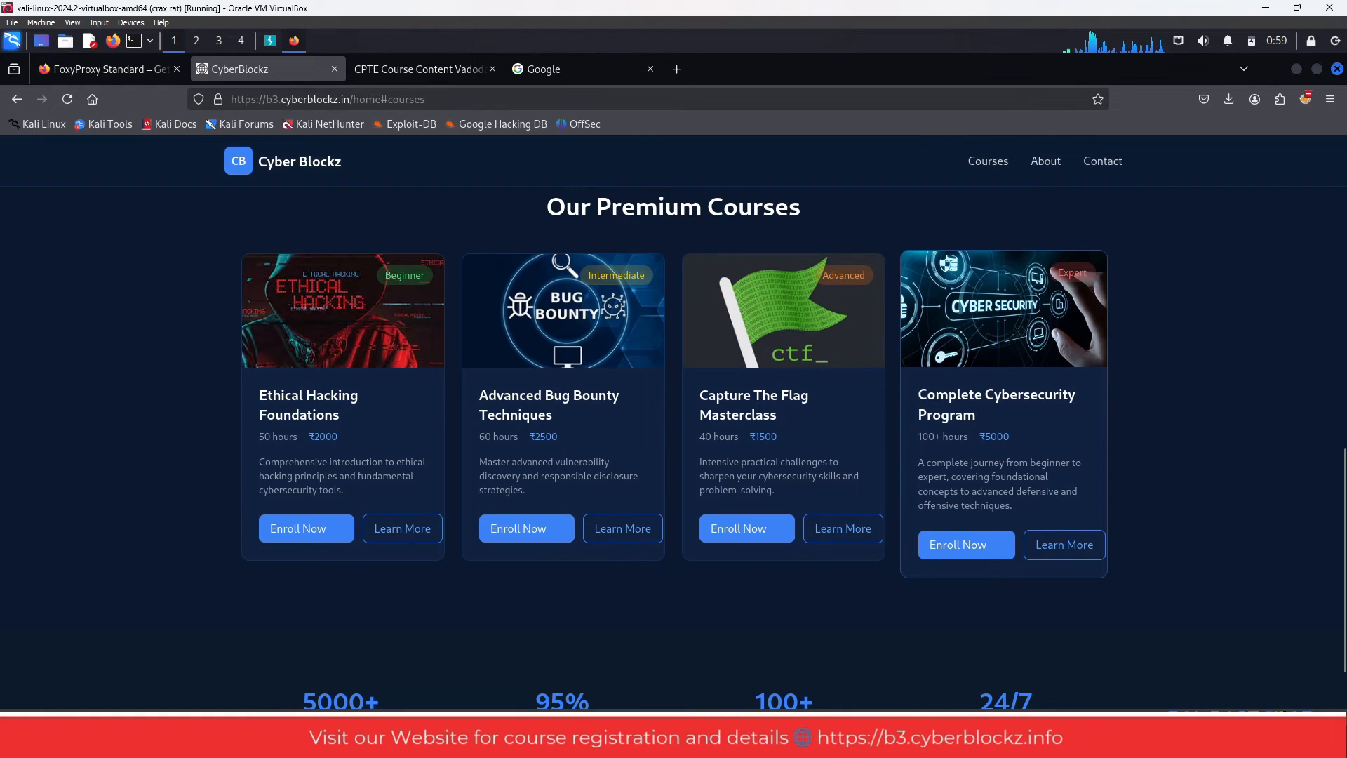
- Open the enrollment form for the Complete Cybersecurity Program and enter cyberyt as the coupon code
click(966, 544)
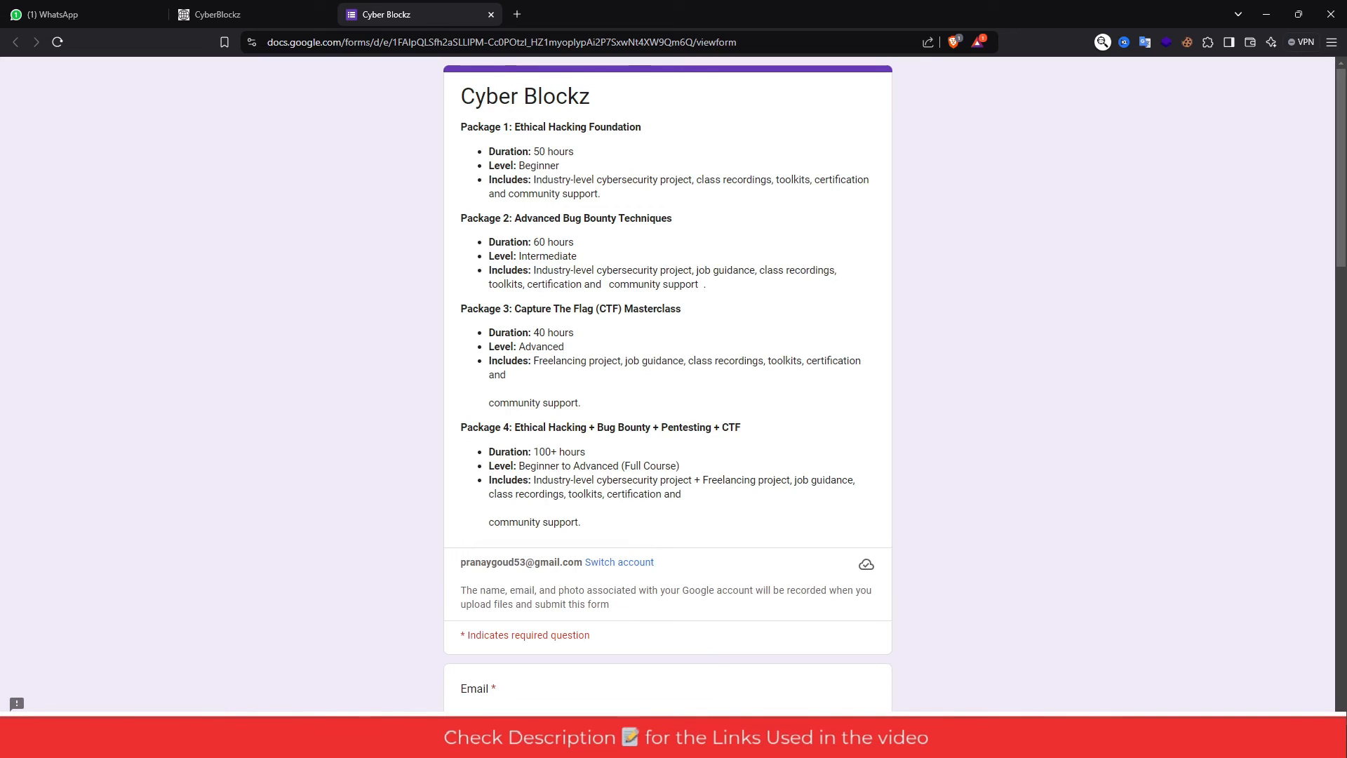
scroll(668, 387, down, 6)
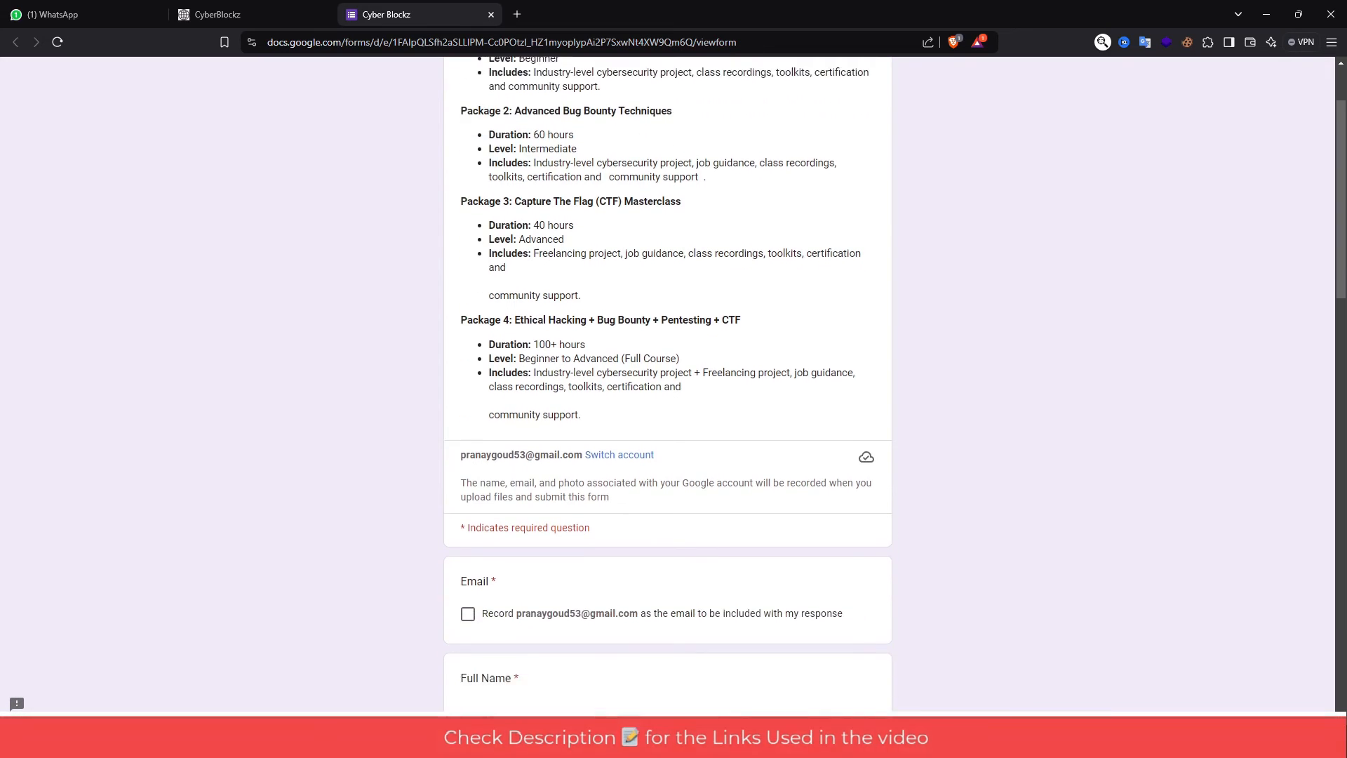
scroll(668, 386, down, 4)
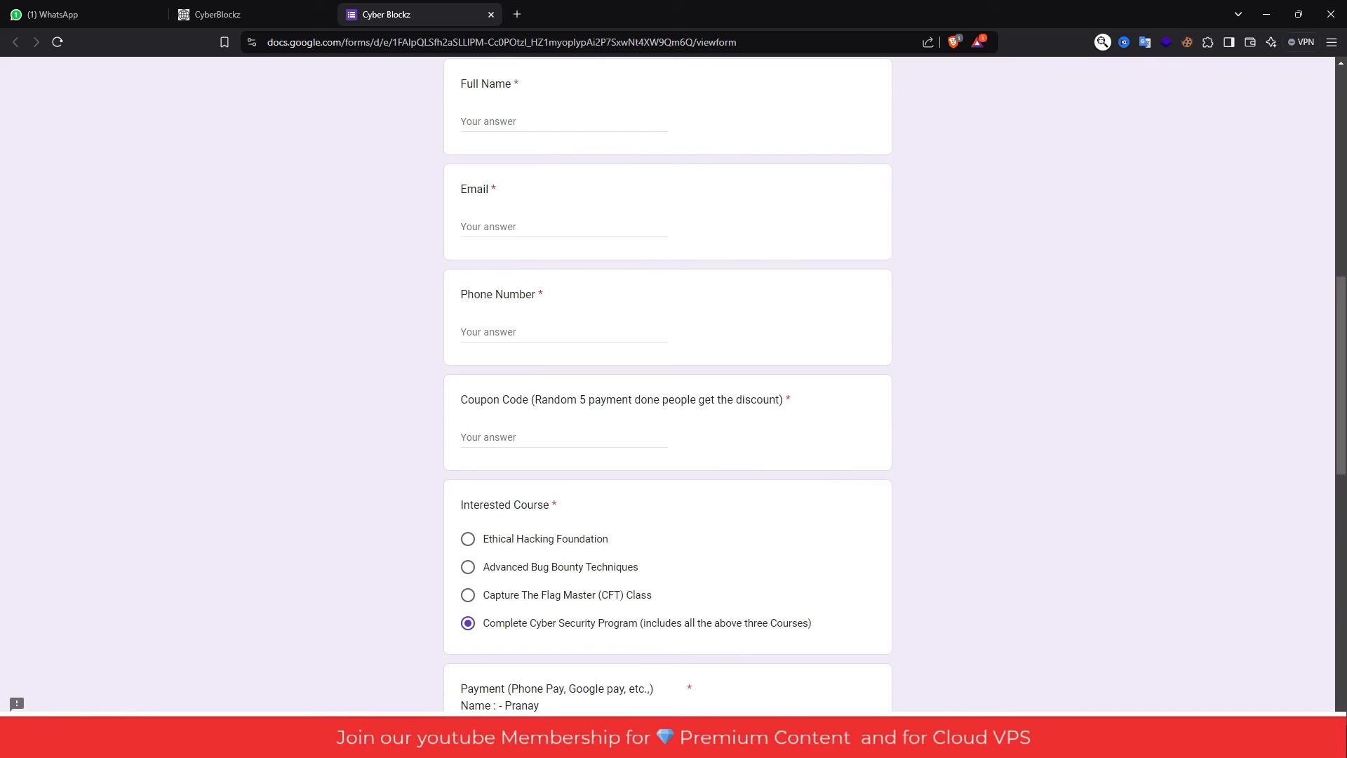
scroll(668, 386, down, 1)
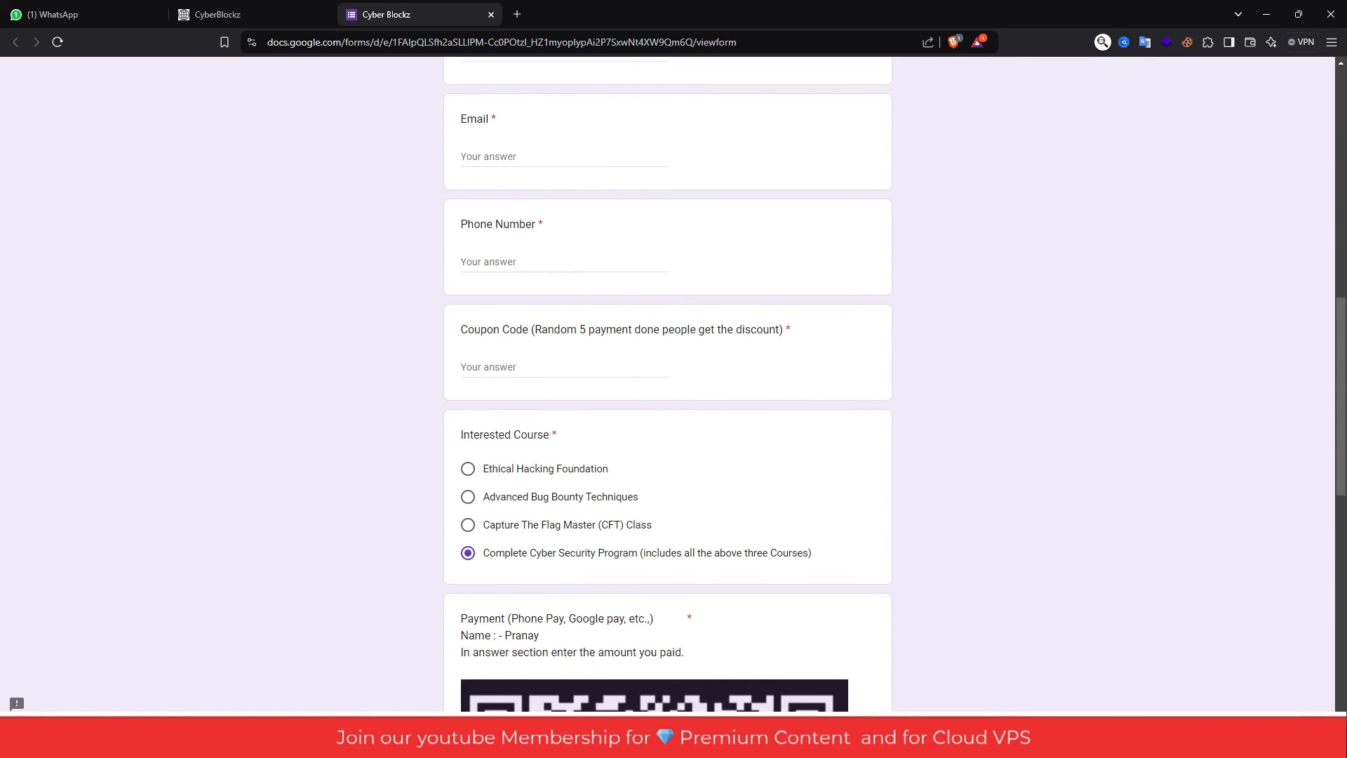
text(cyberyt)
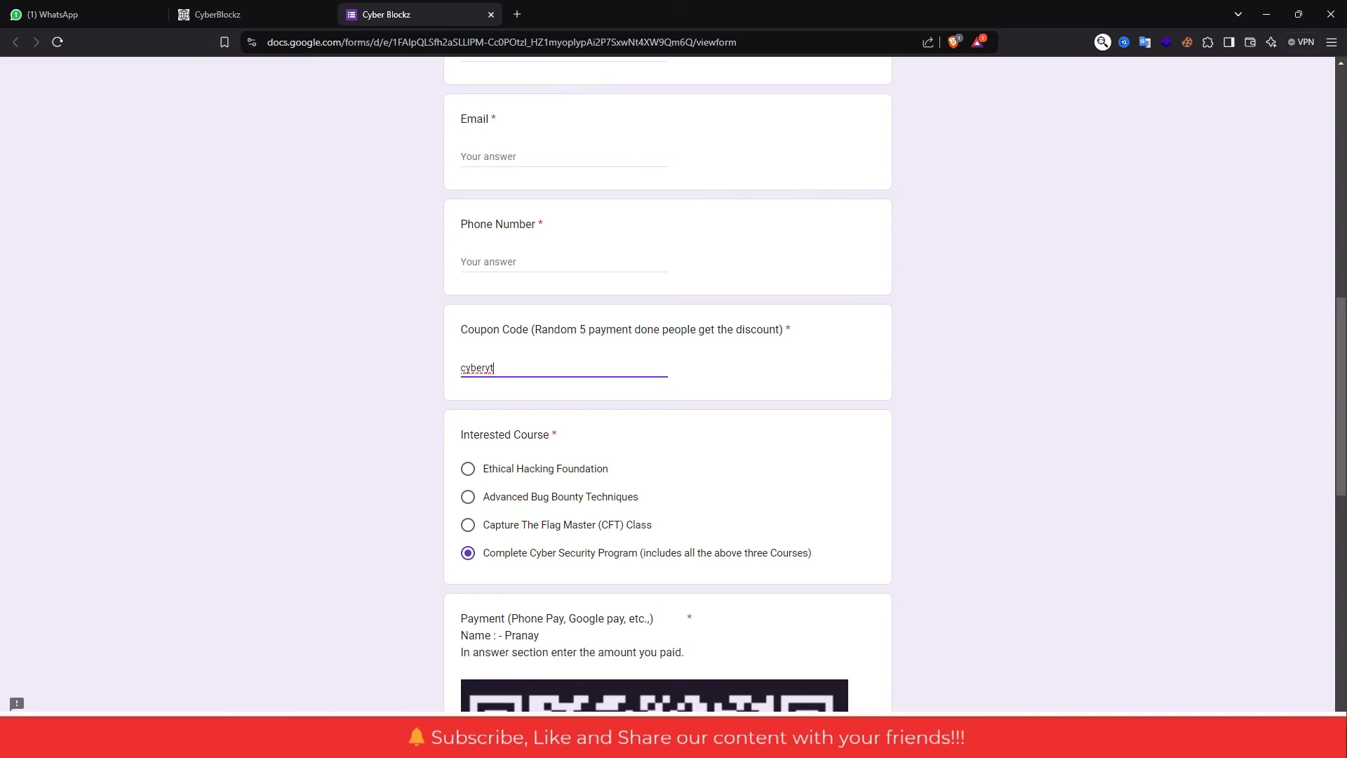
- Review the enrollment form's course selection, payment QR code and payment proof sections
scroll(668, 386, down, 2)
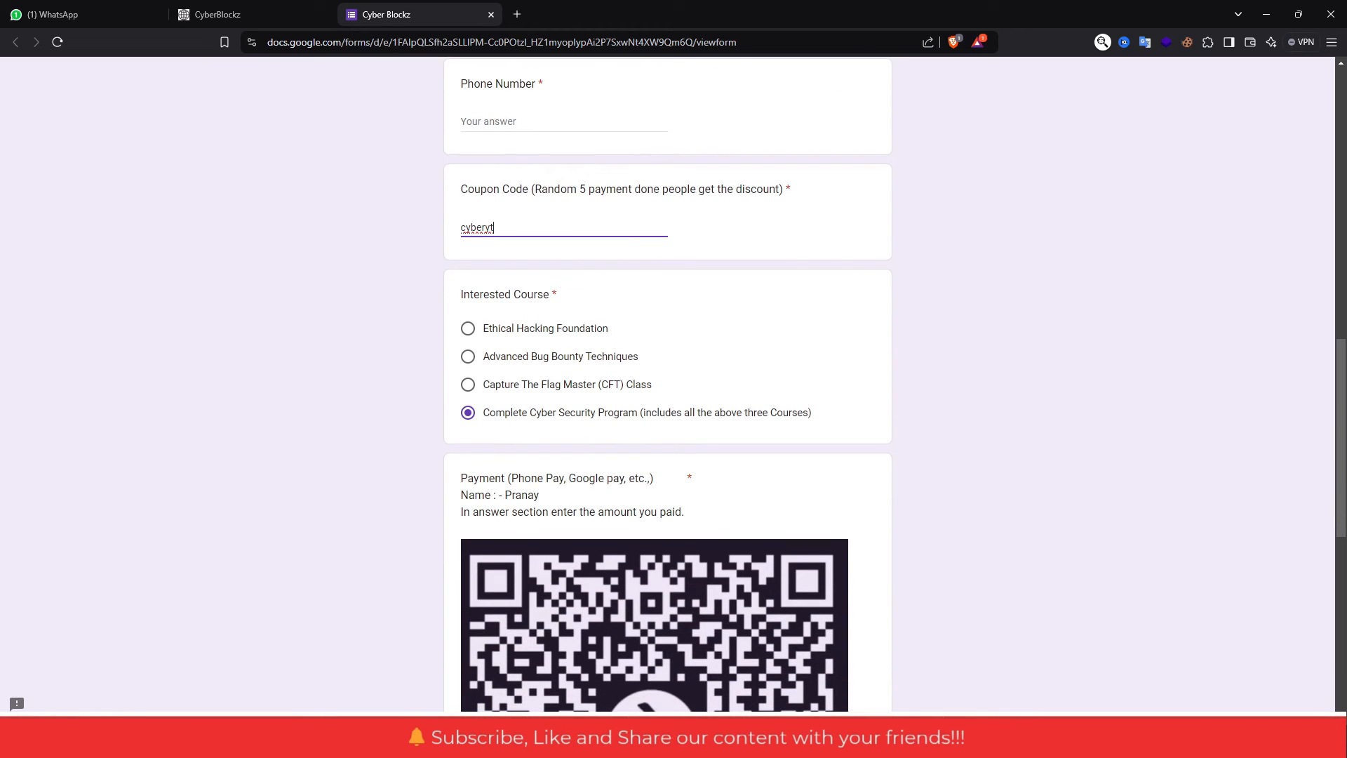
scroll(668, 386, down, 6)
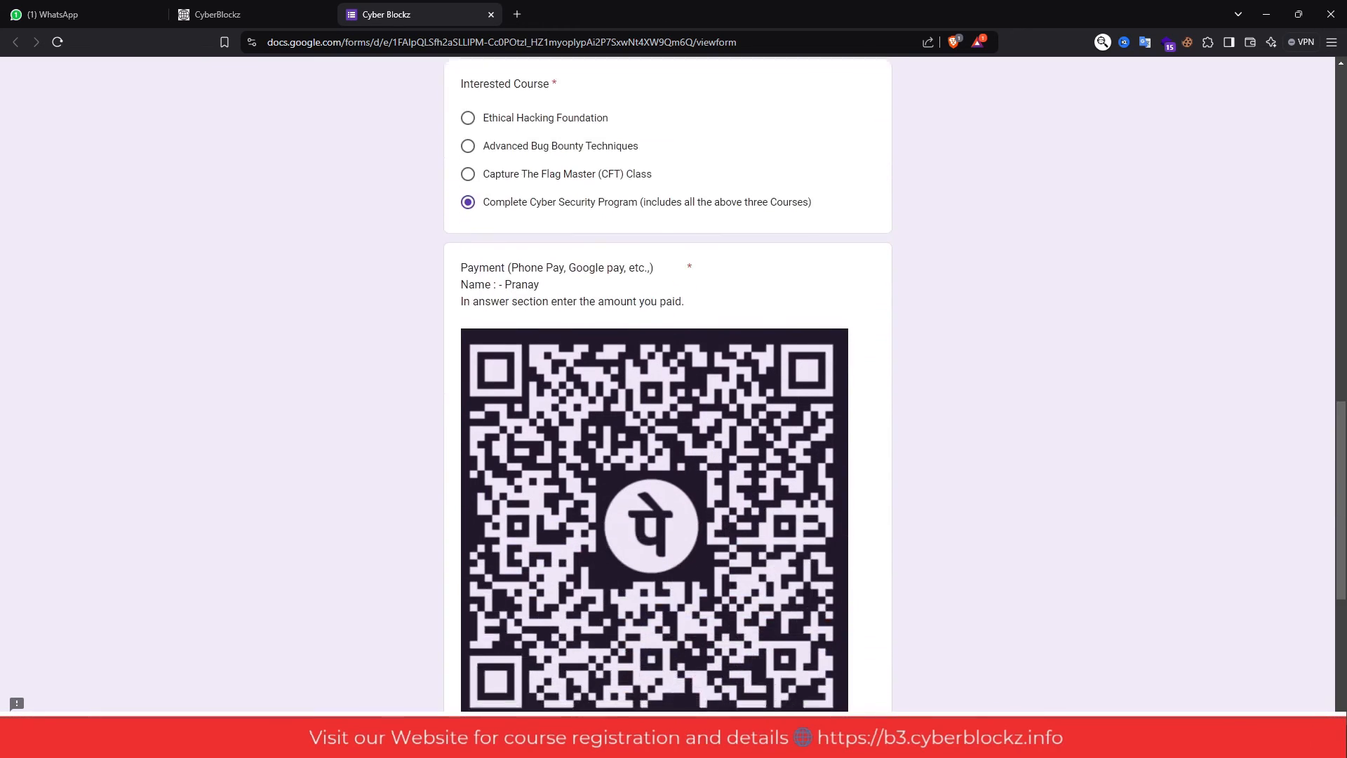
scroll(667, 386, down, 1)
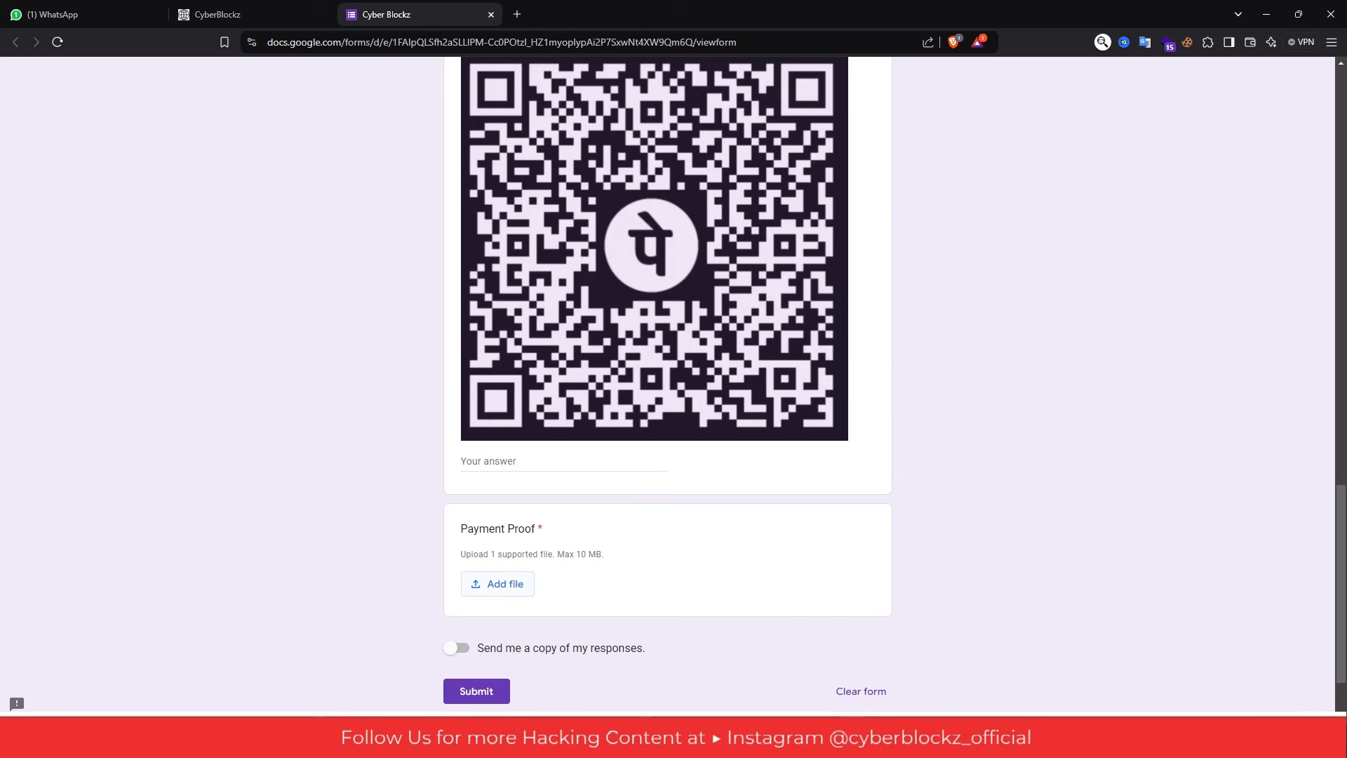
scroll(667, 387, up, 20)
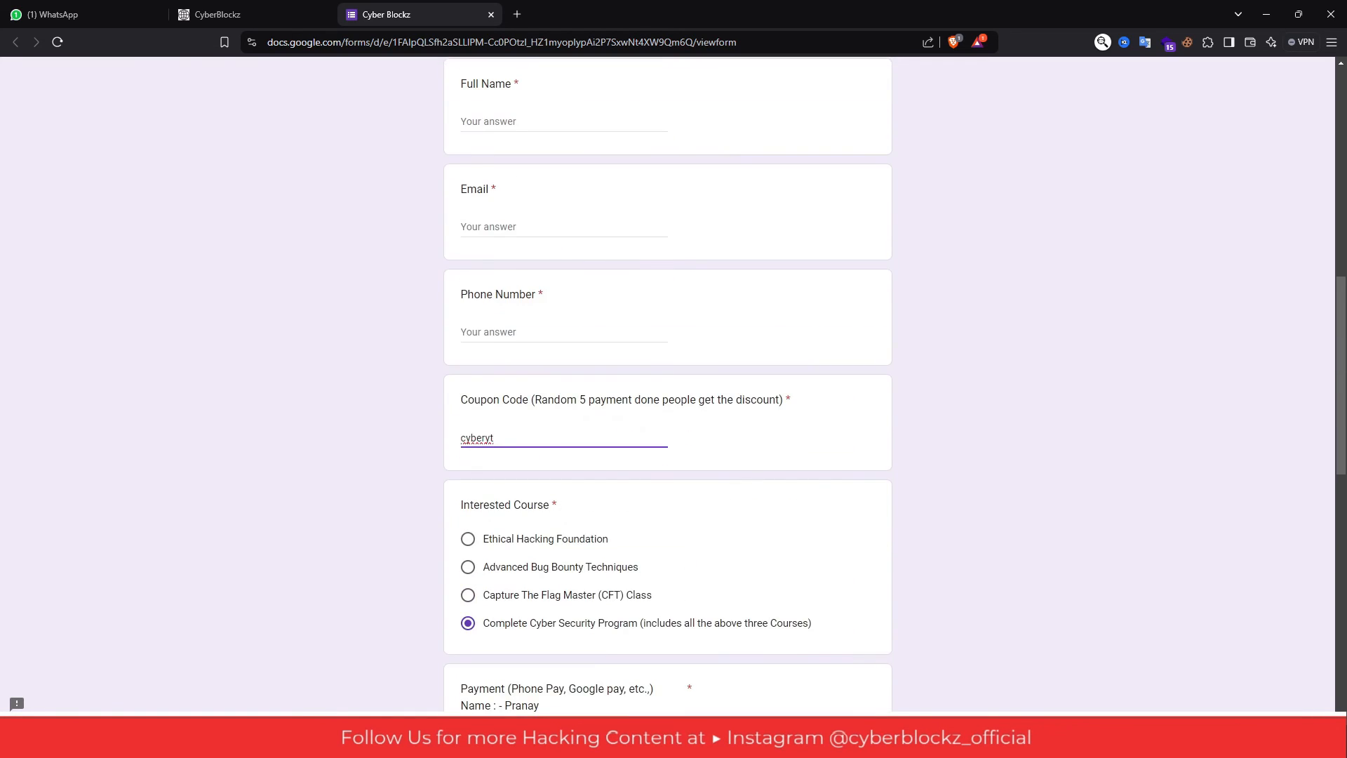